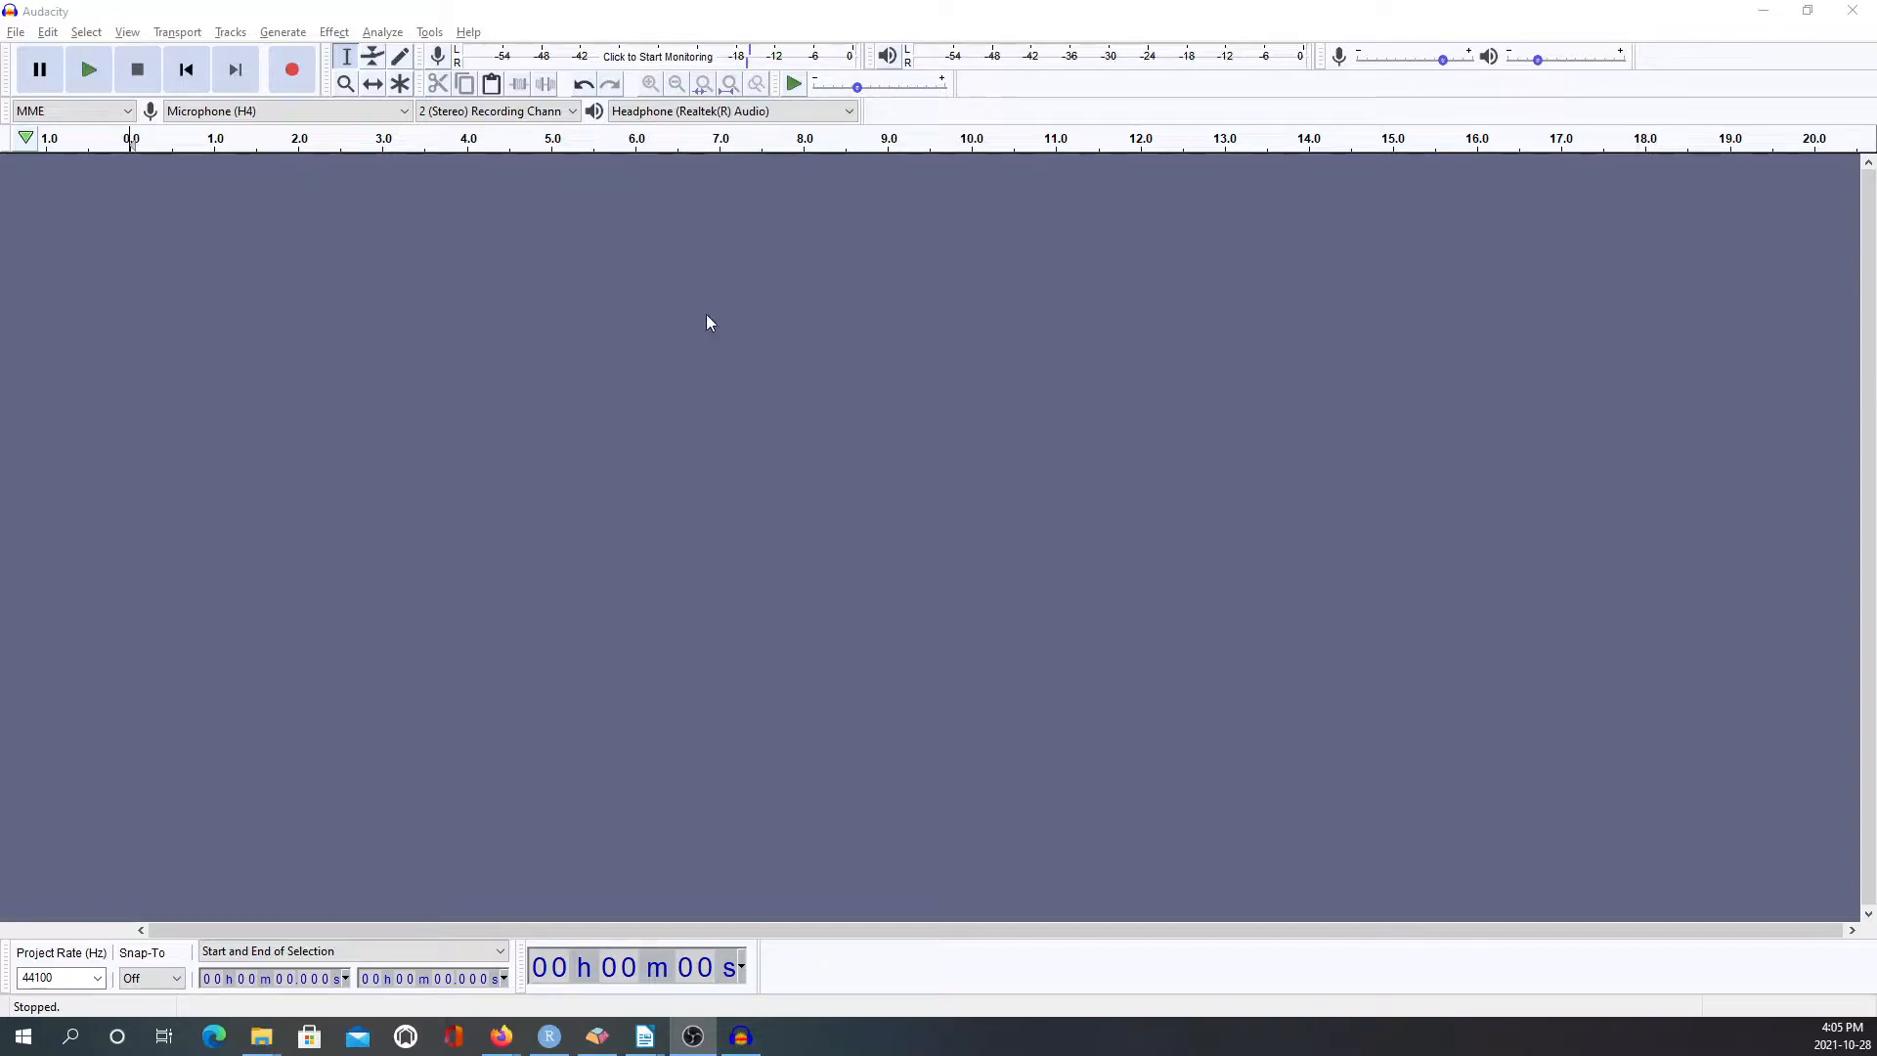
# Record a stereo voice take about 14.5 seconds long and play it back.
pyautogui.click(663, 62)
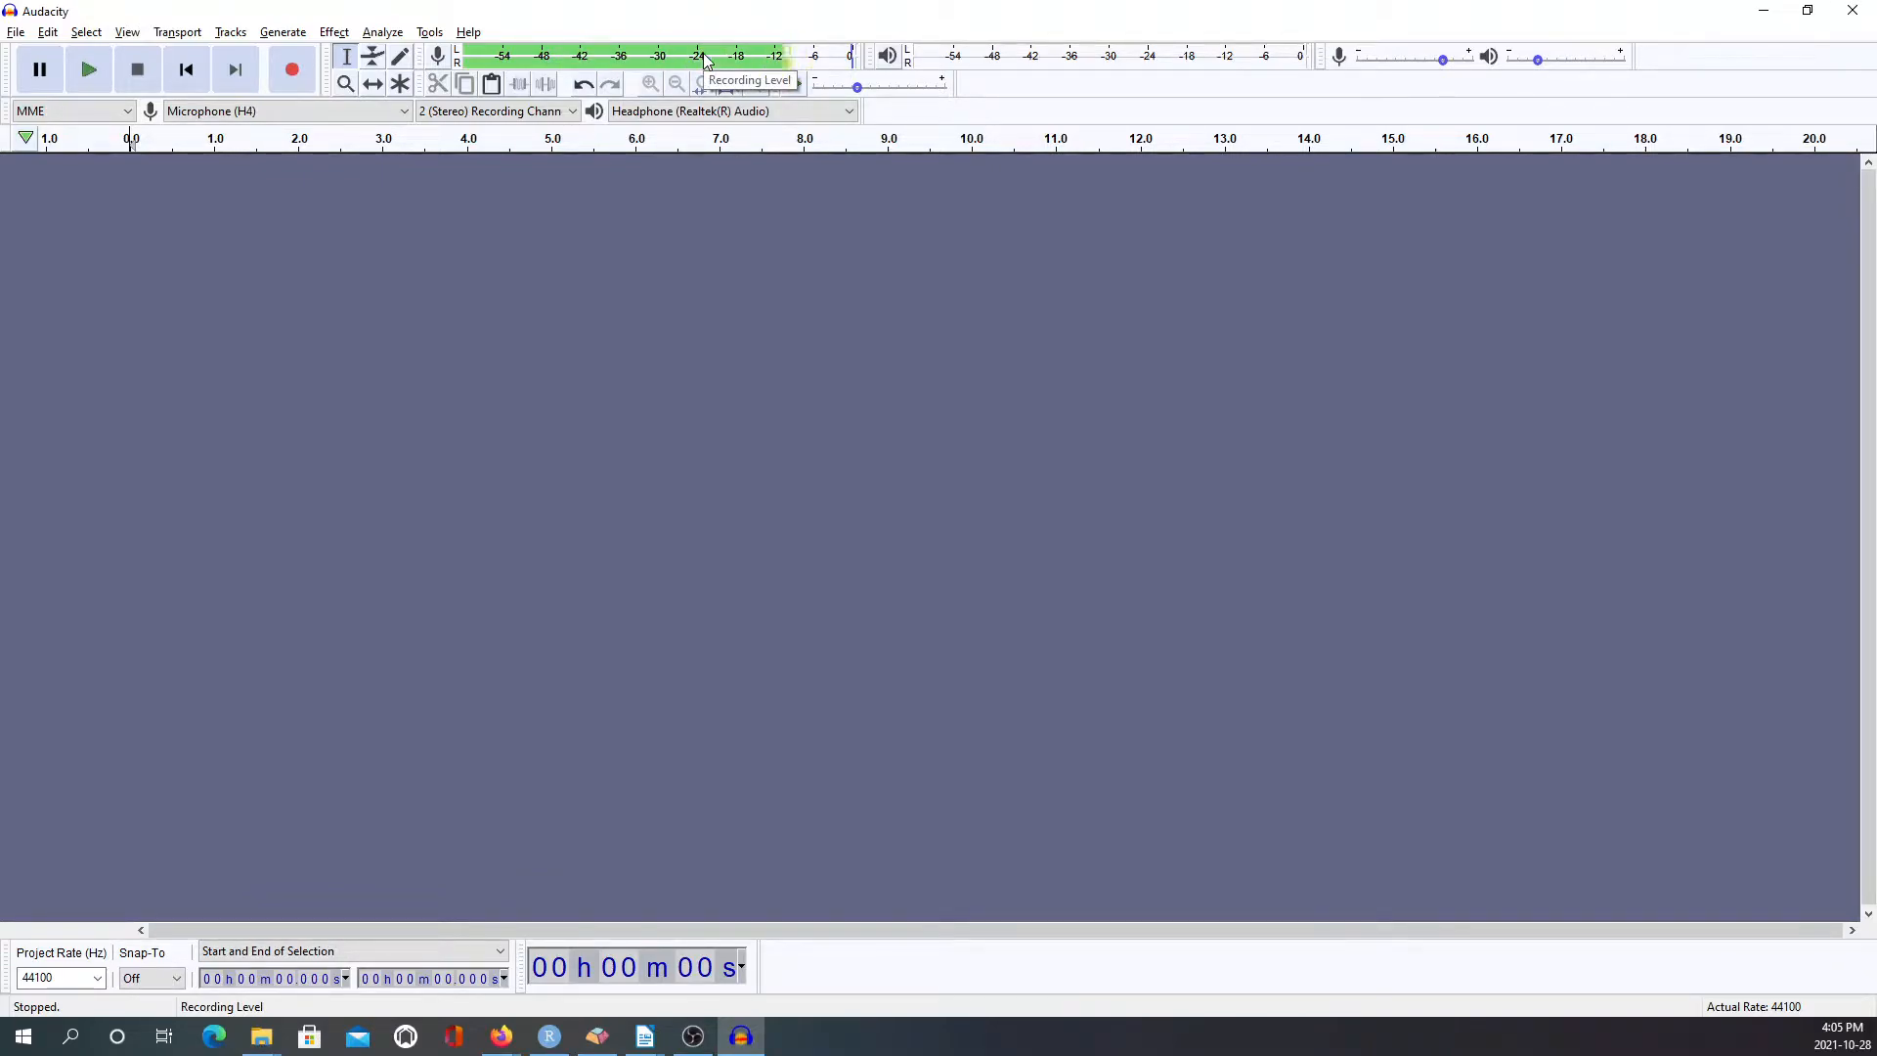
pyautogui.click(292, 77)
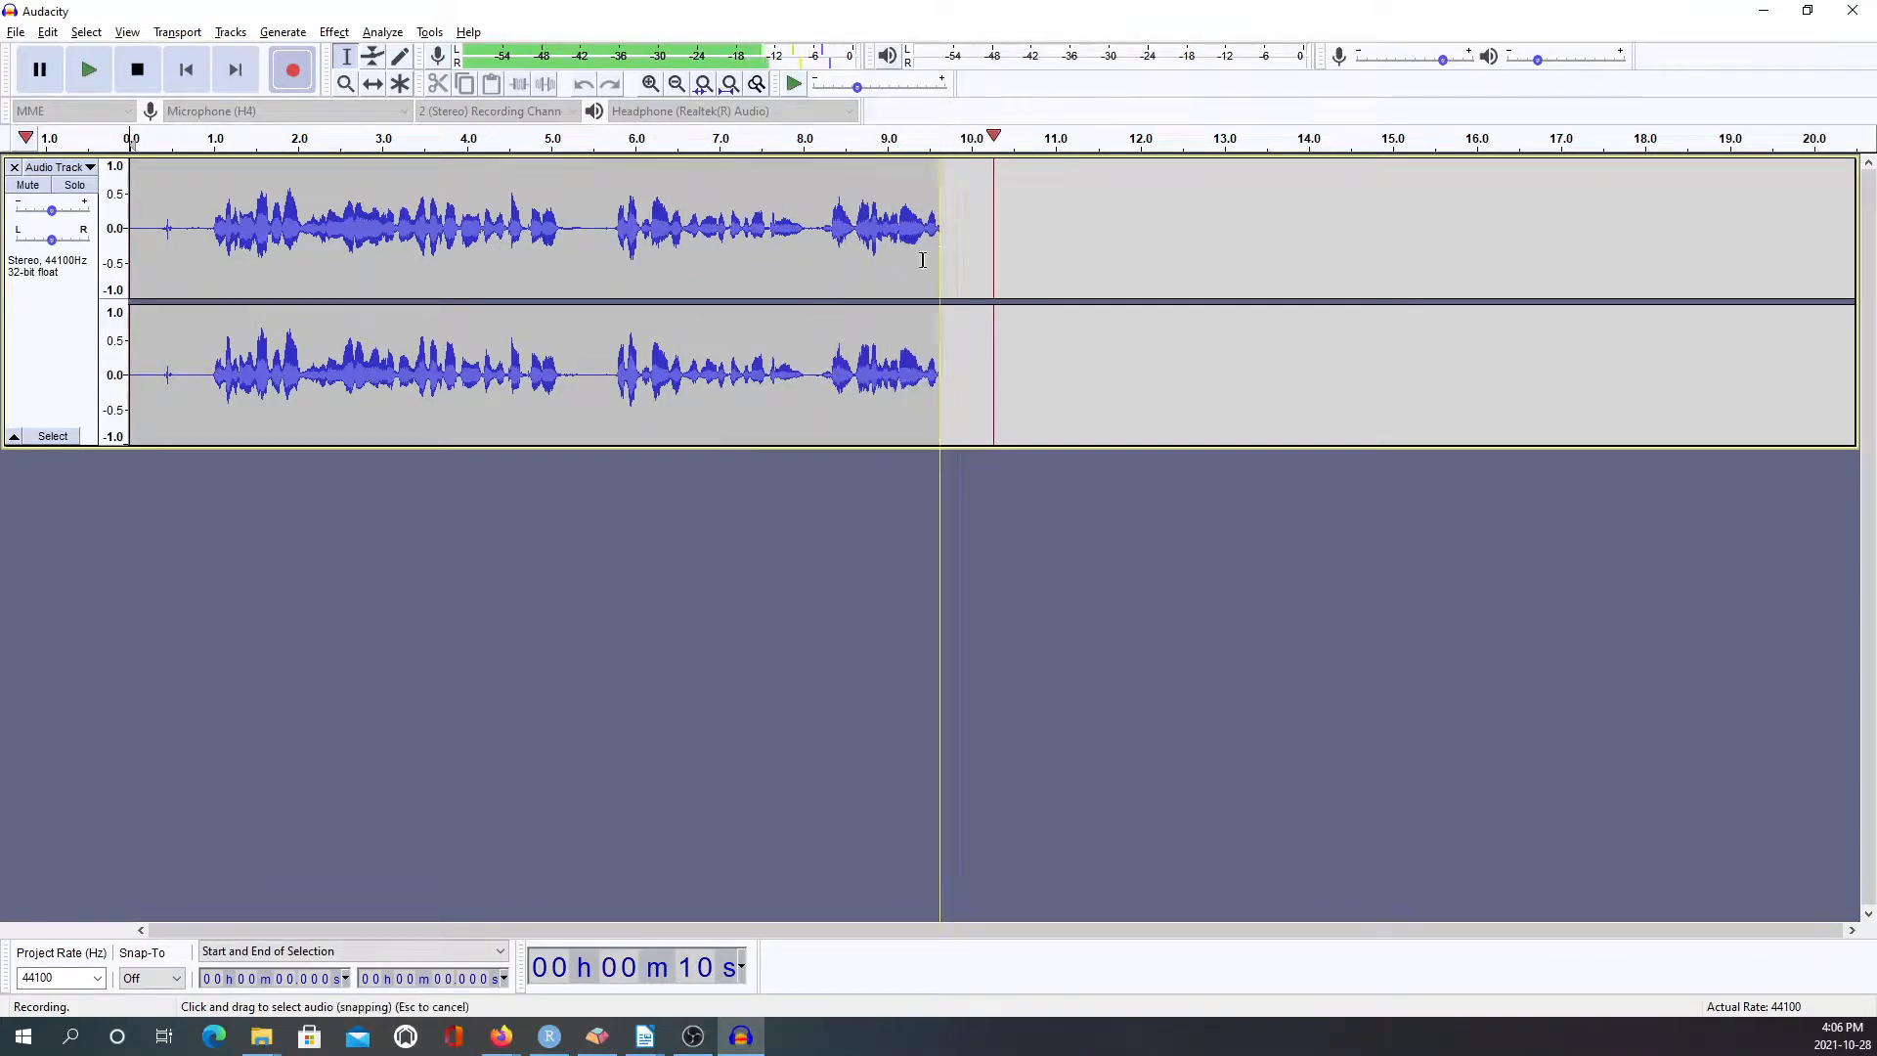
pyautogui.click(138, 70)
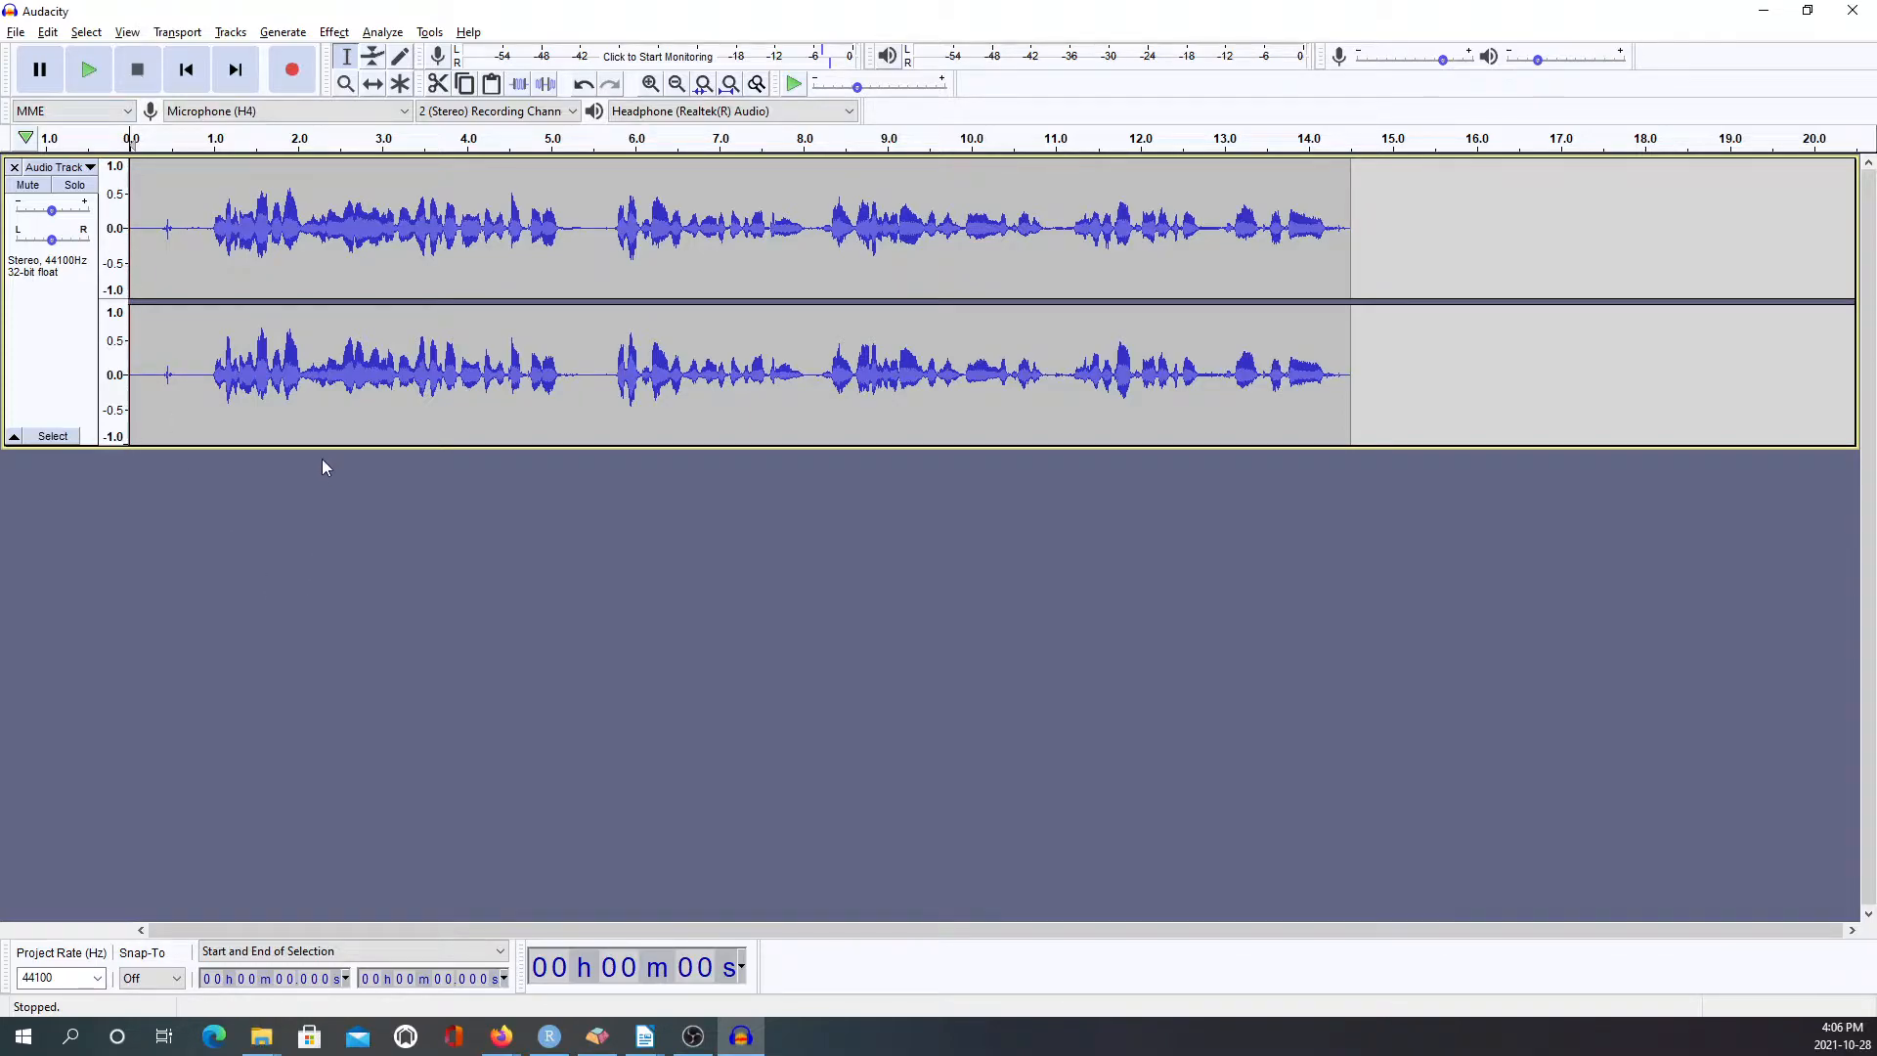
pyautogui.click(87, 62)
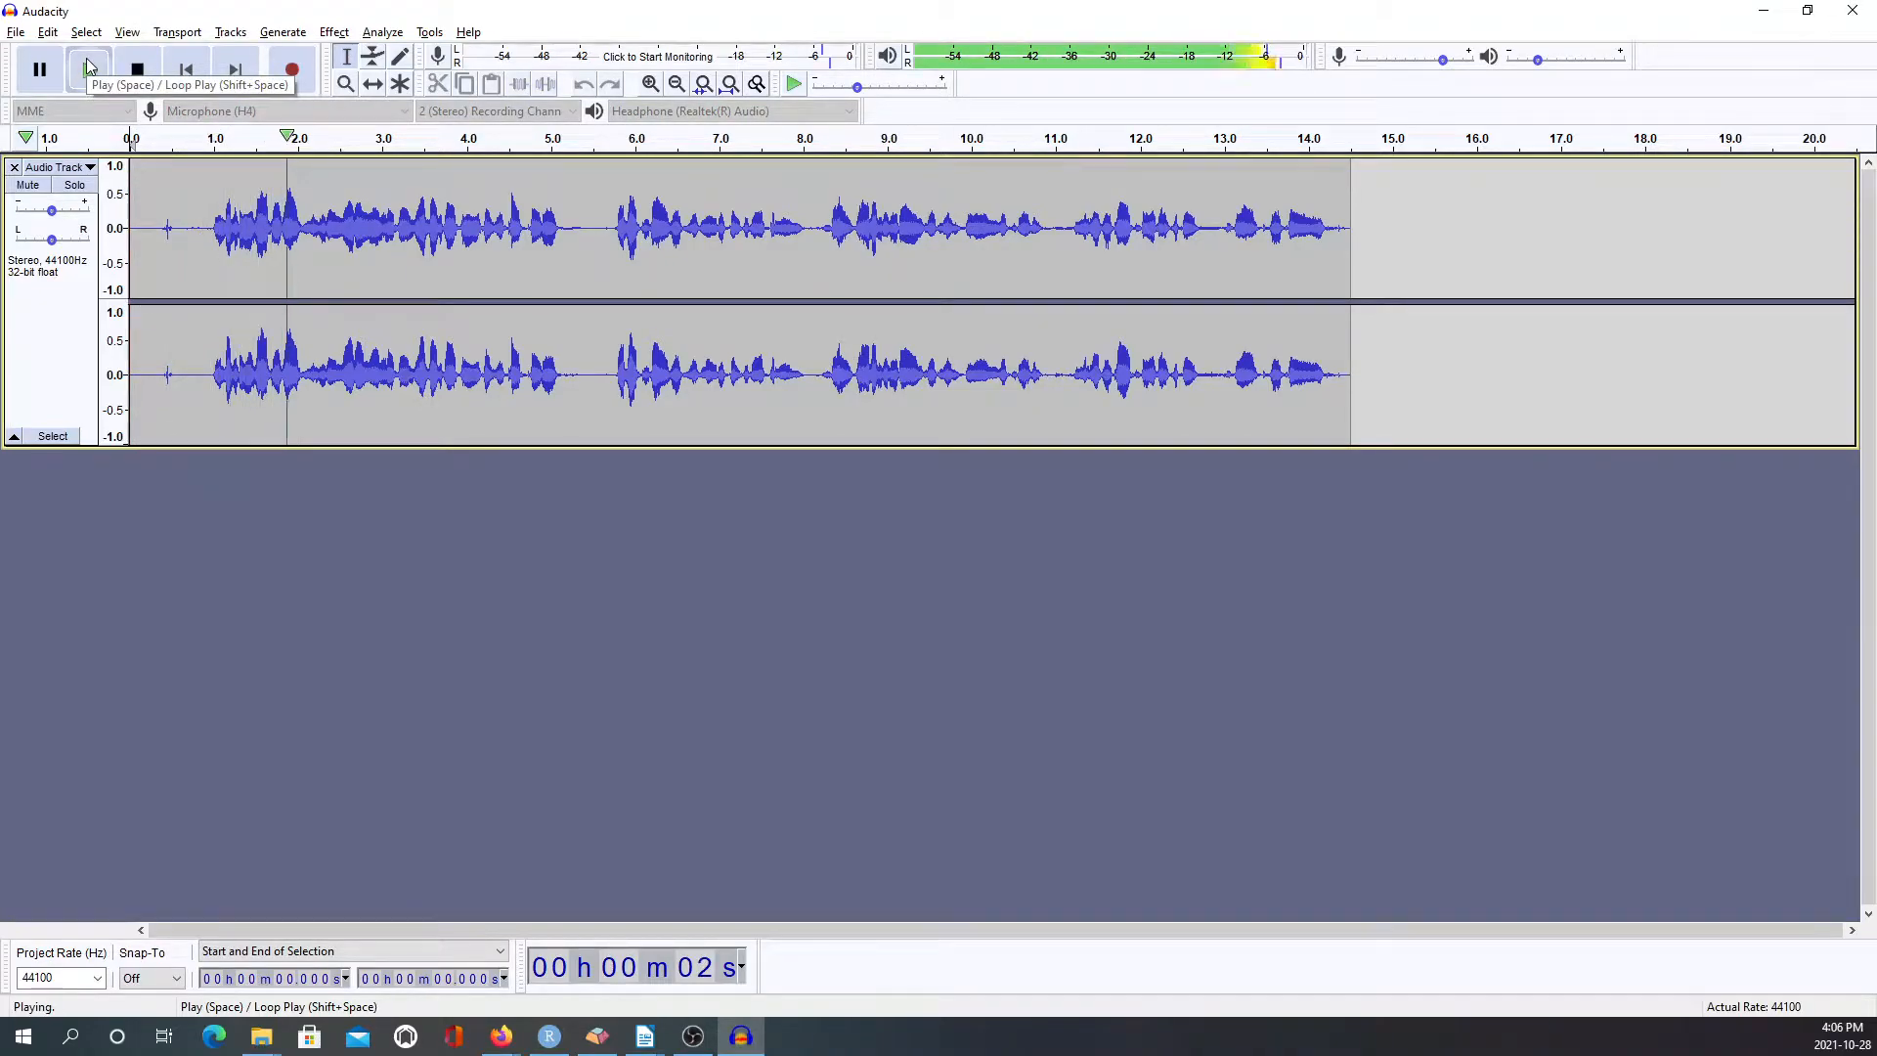
pyautogui.click(143, 68)
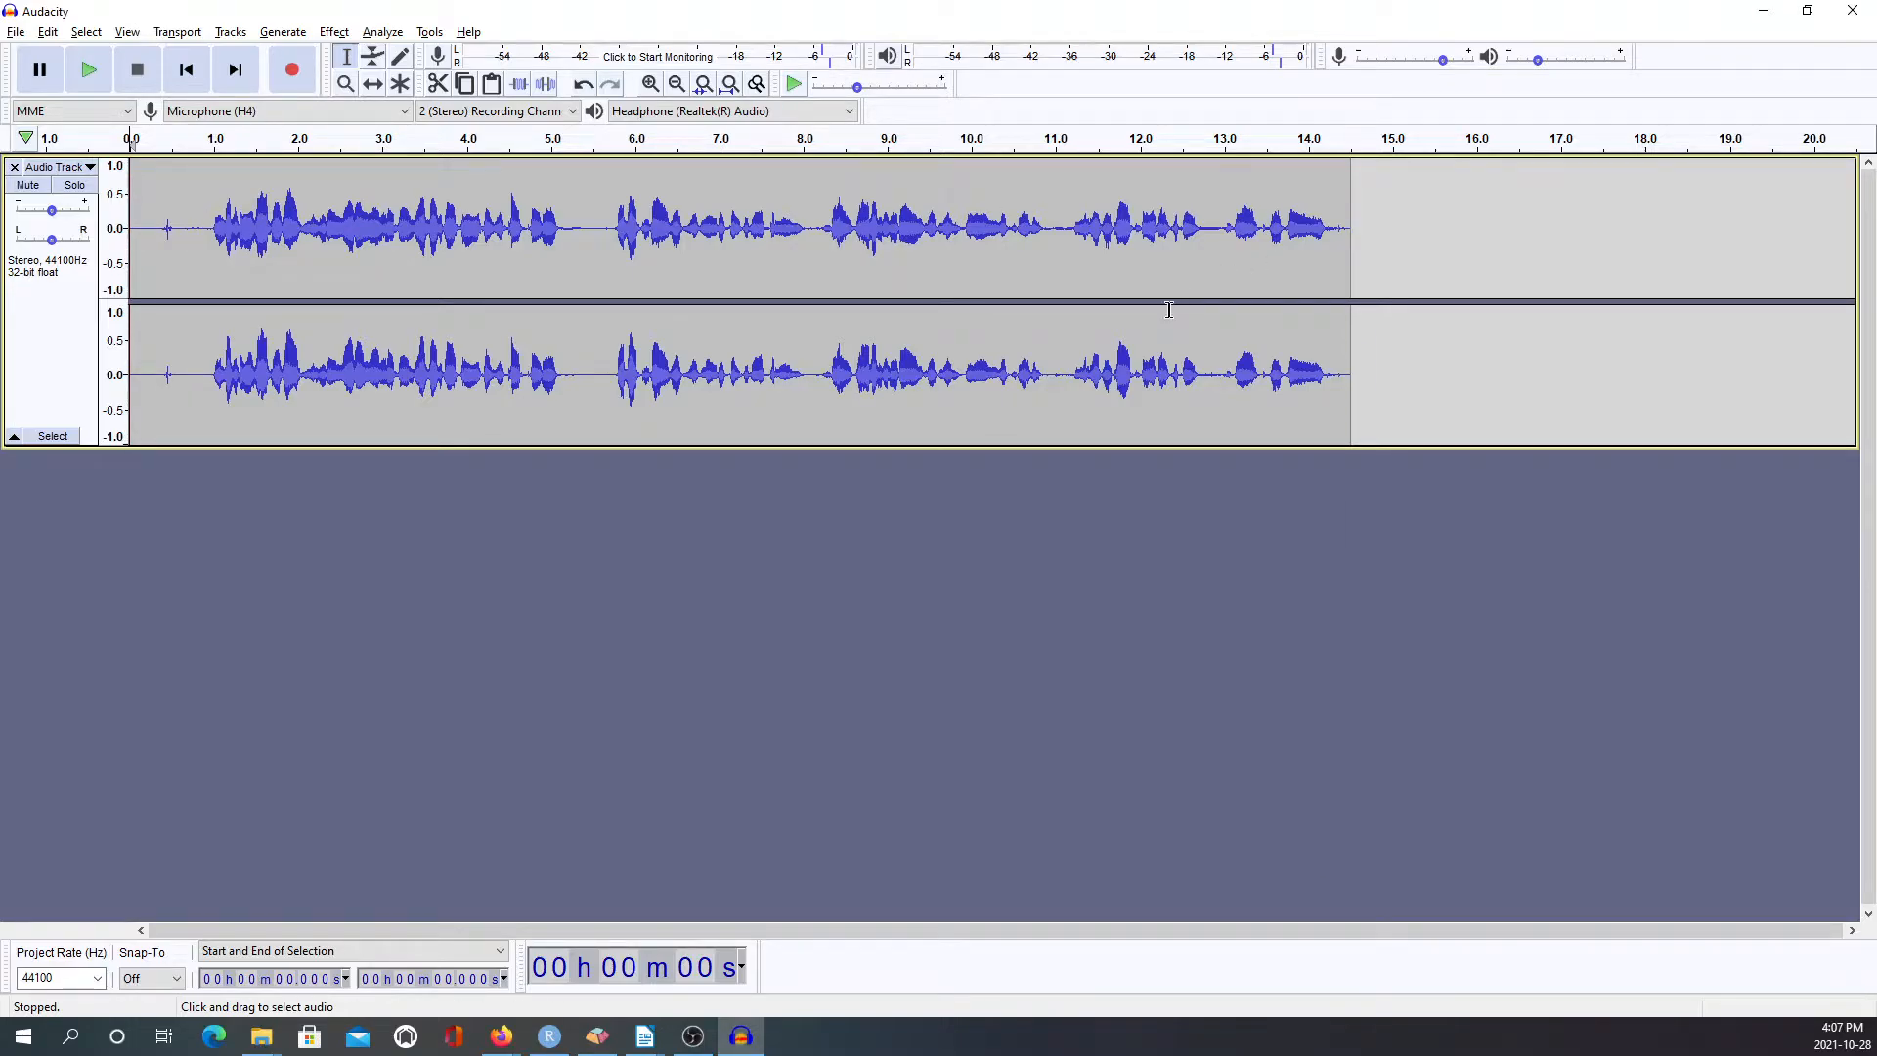
pyautogui.click(335, 32)
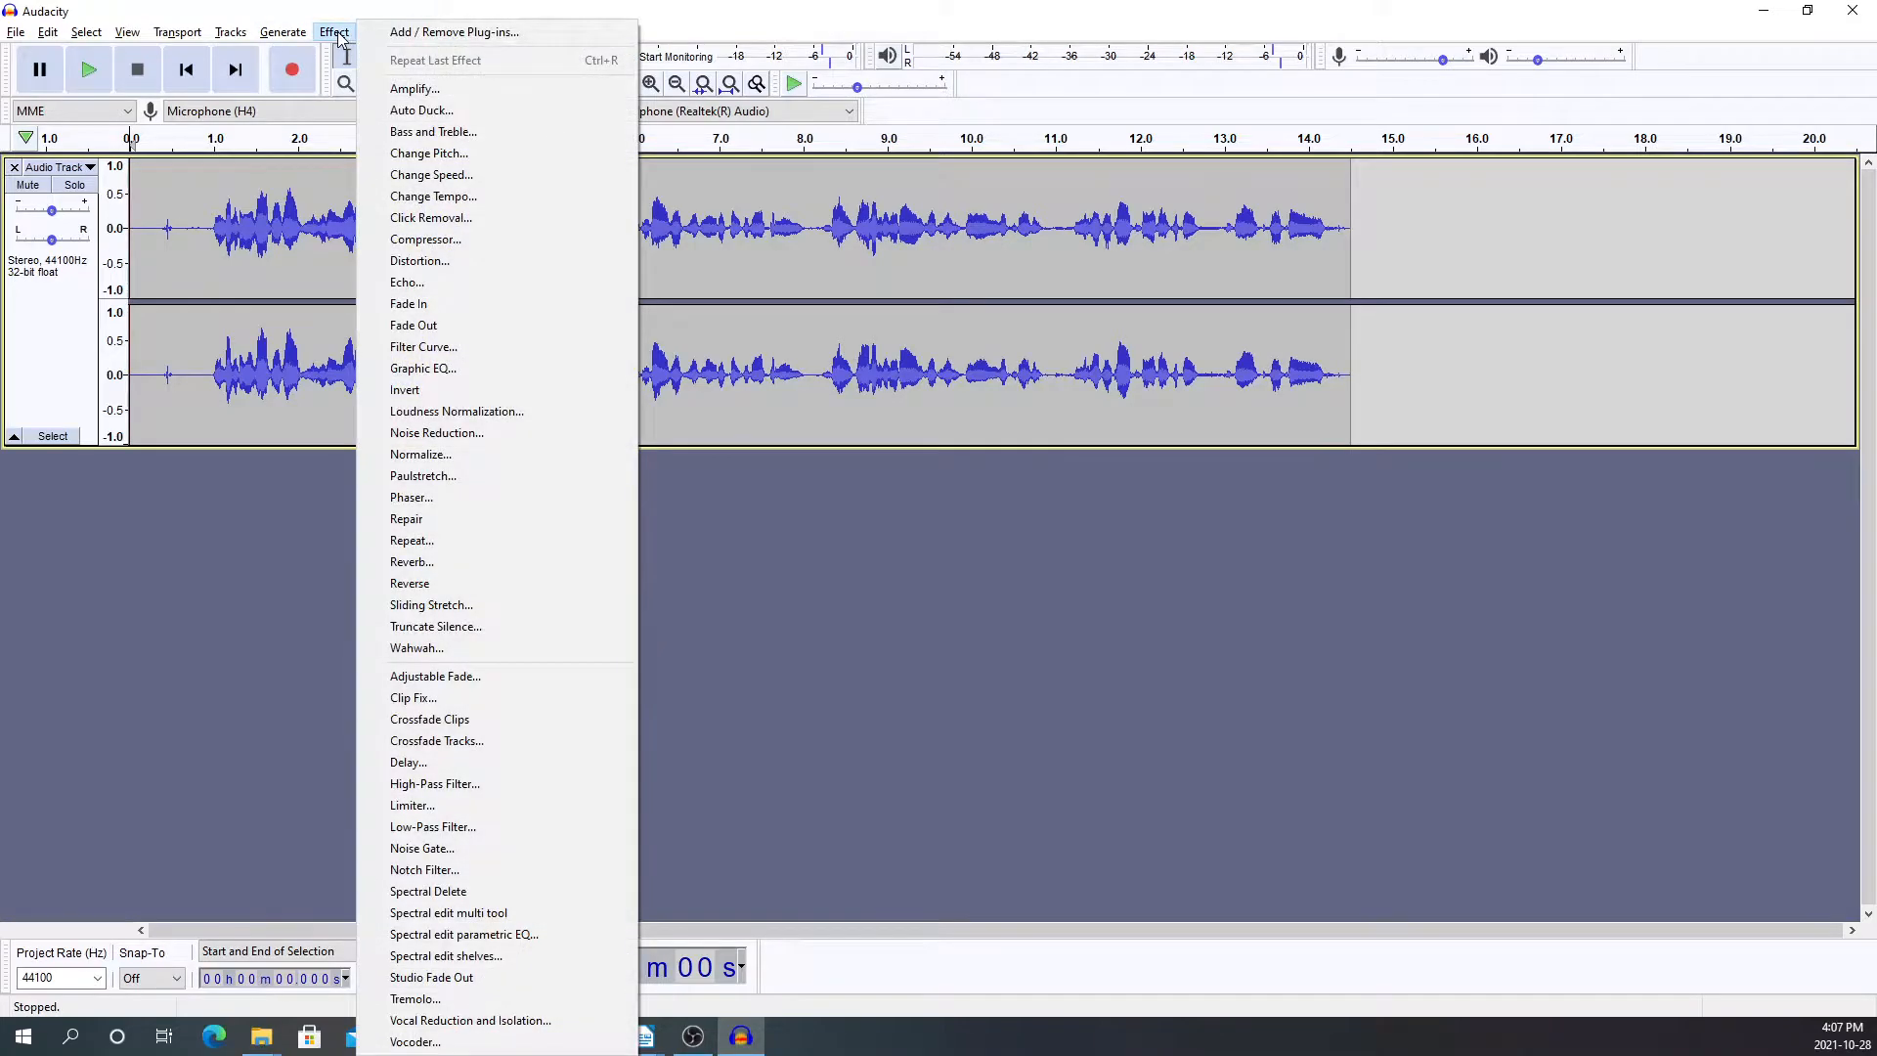
pyautogui.moveTo(289, 37)
pyautogui.moveTo(195, 33)
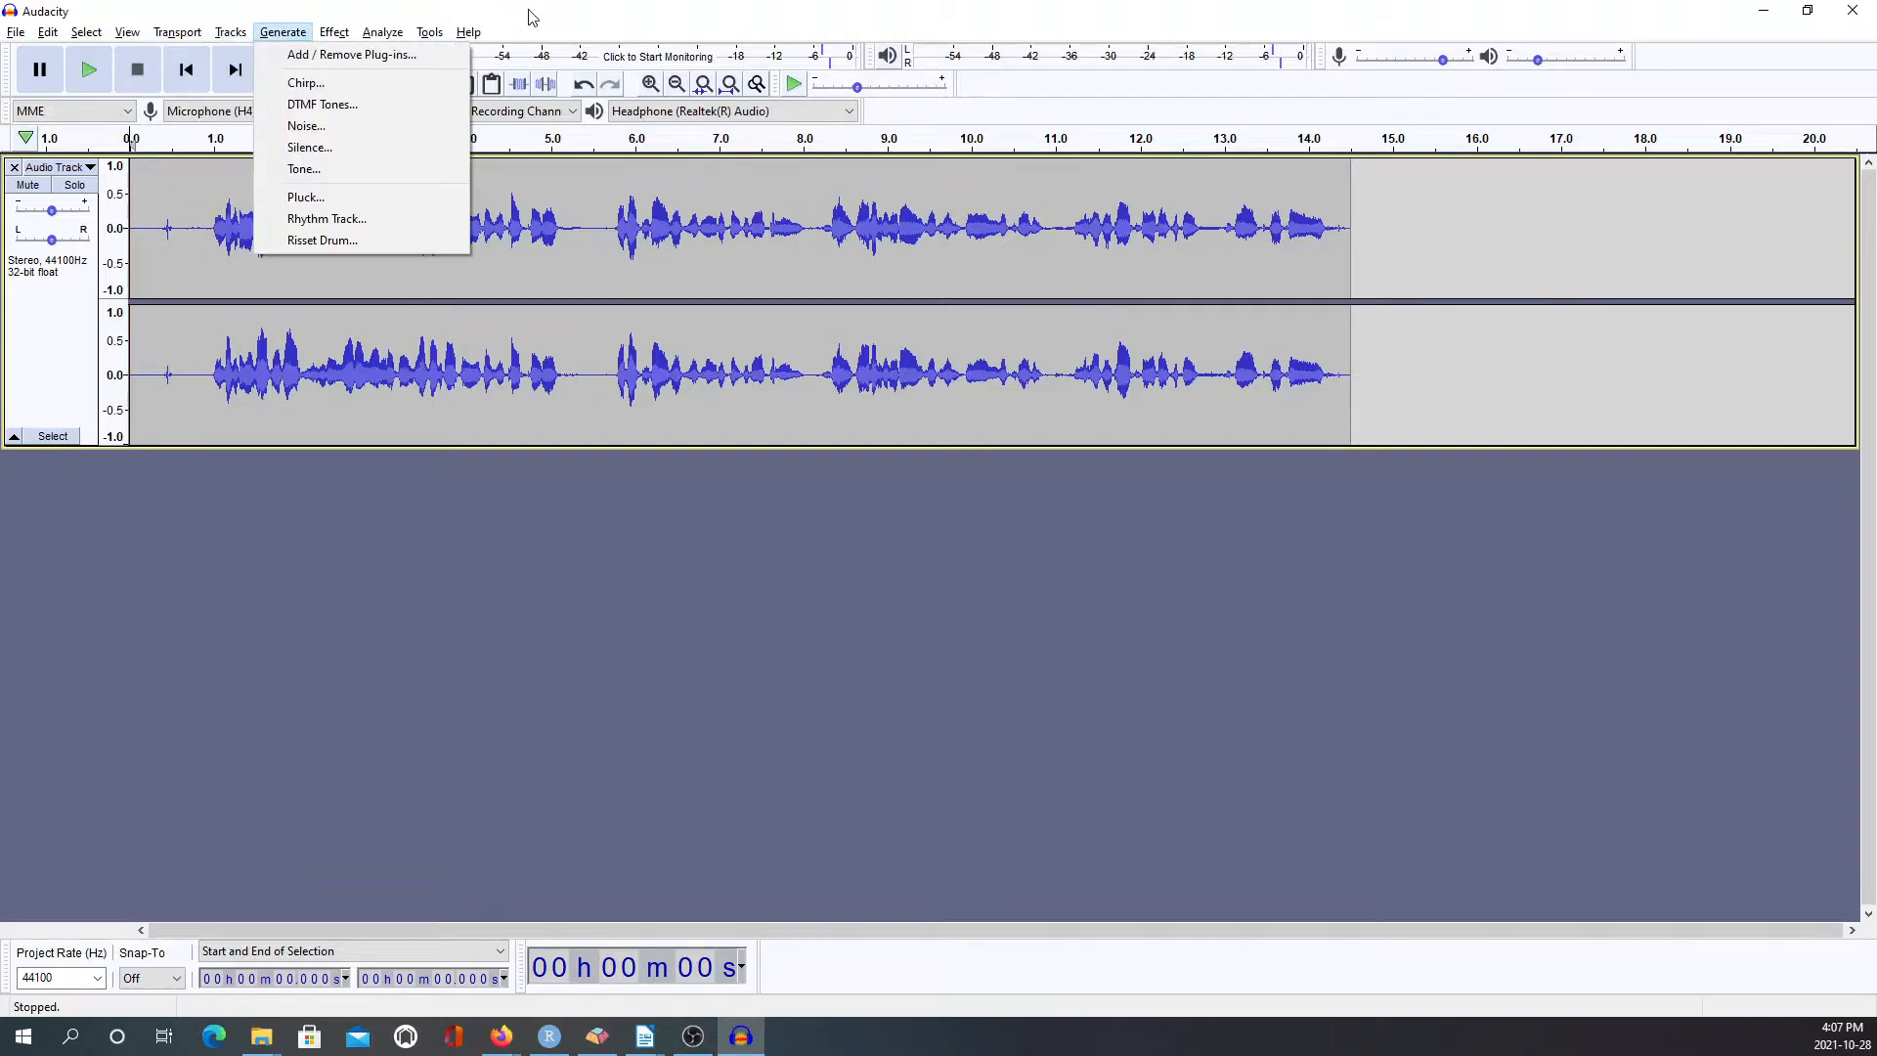
pyautogui.click(645, 32)
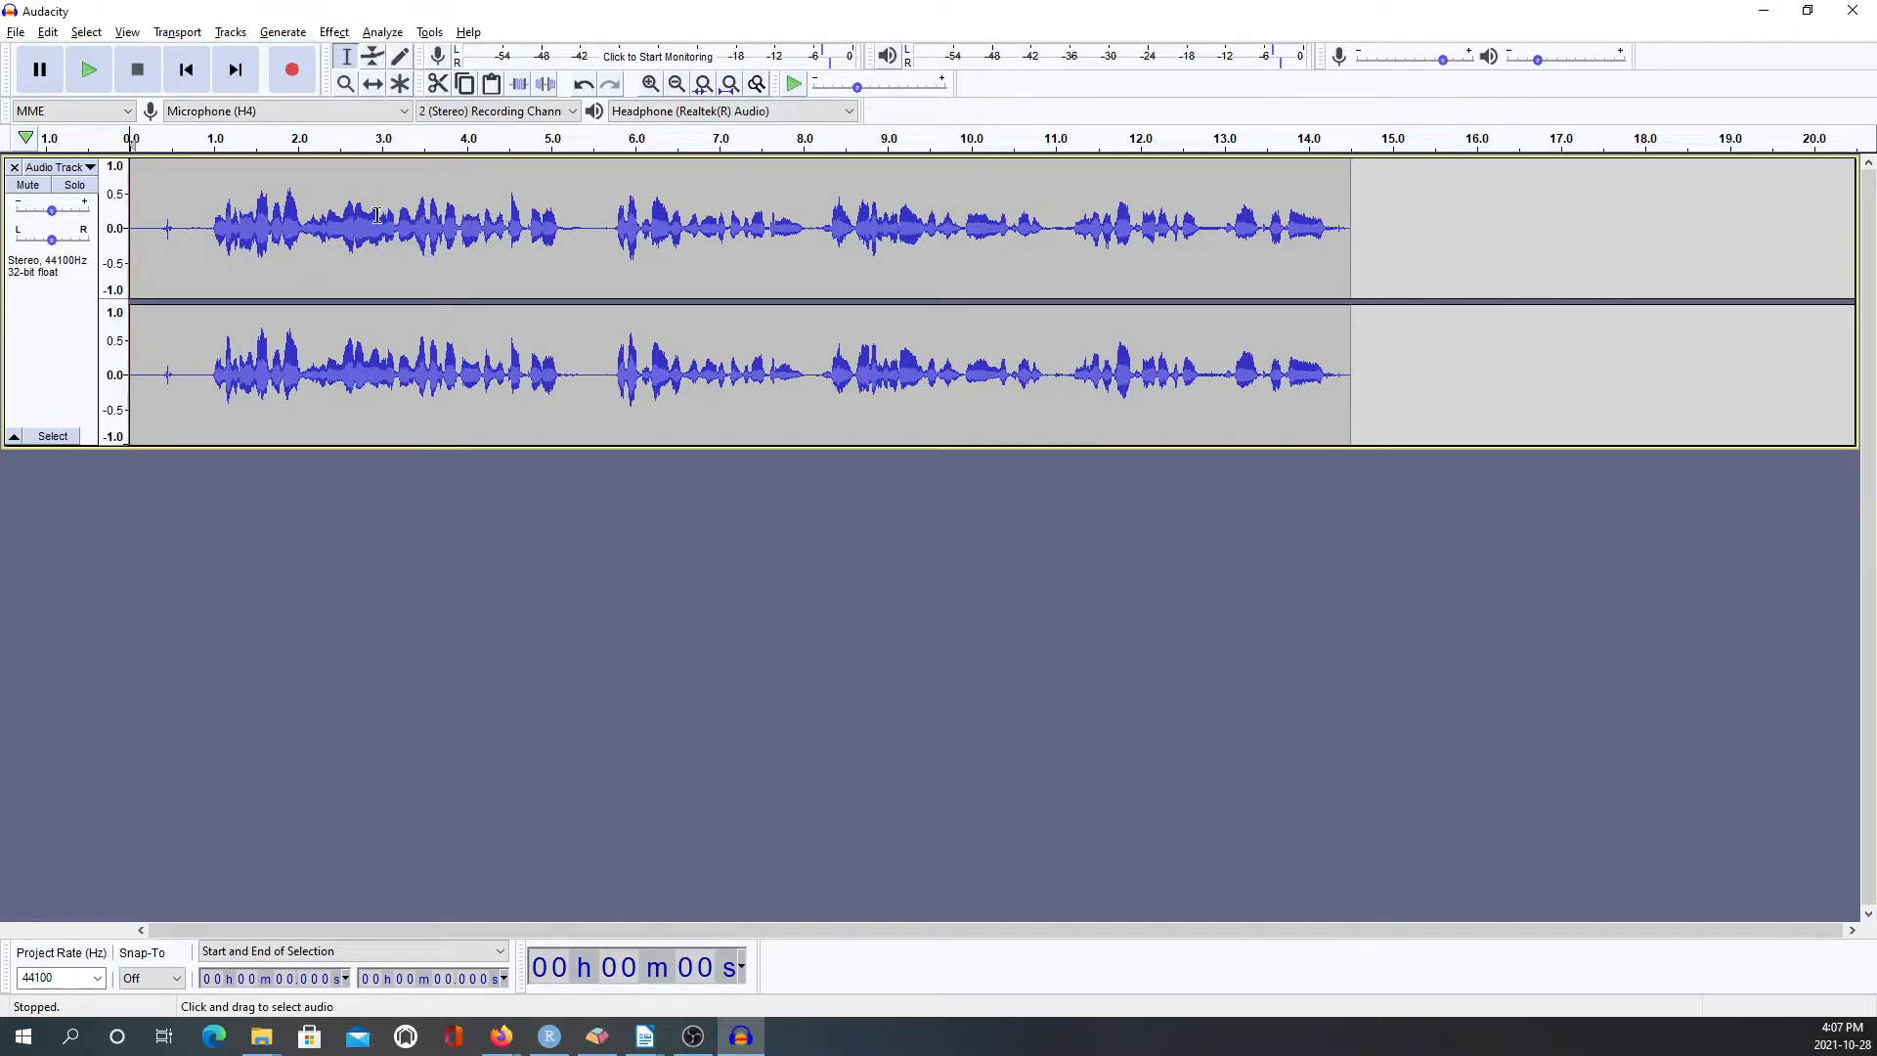
# Delete about the first 0.685 seconds of the recording, before the speech begins.
pyautogui.moveTo(186, 213); pyautogui.dragTo(105, 217)
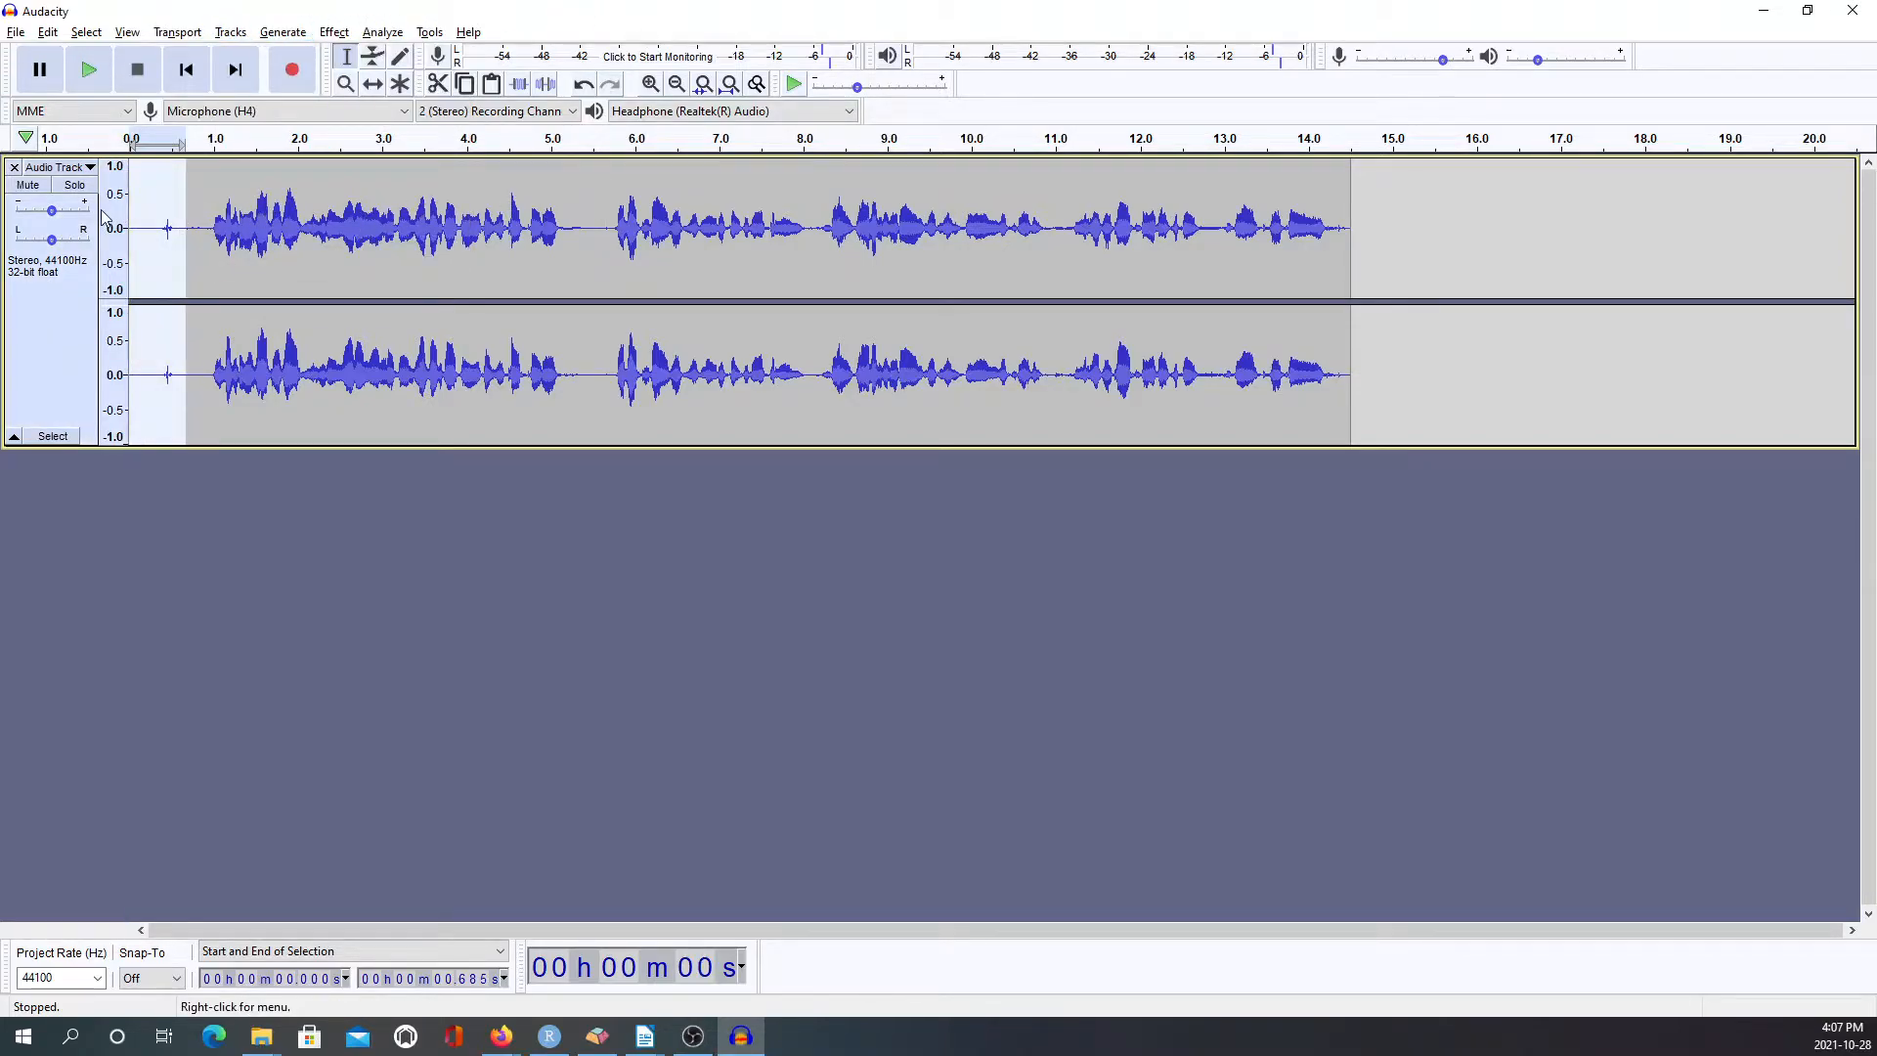
pyautogui.press('Delete')
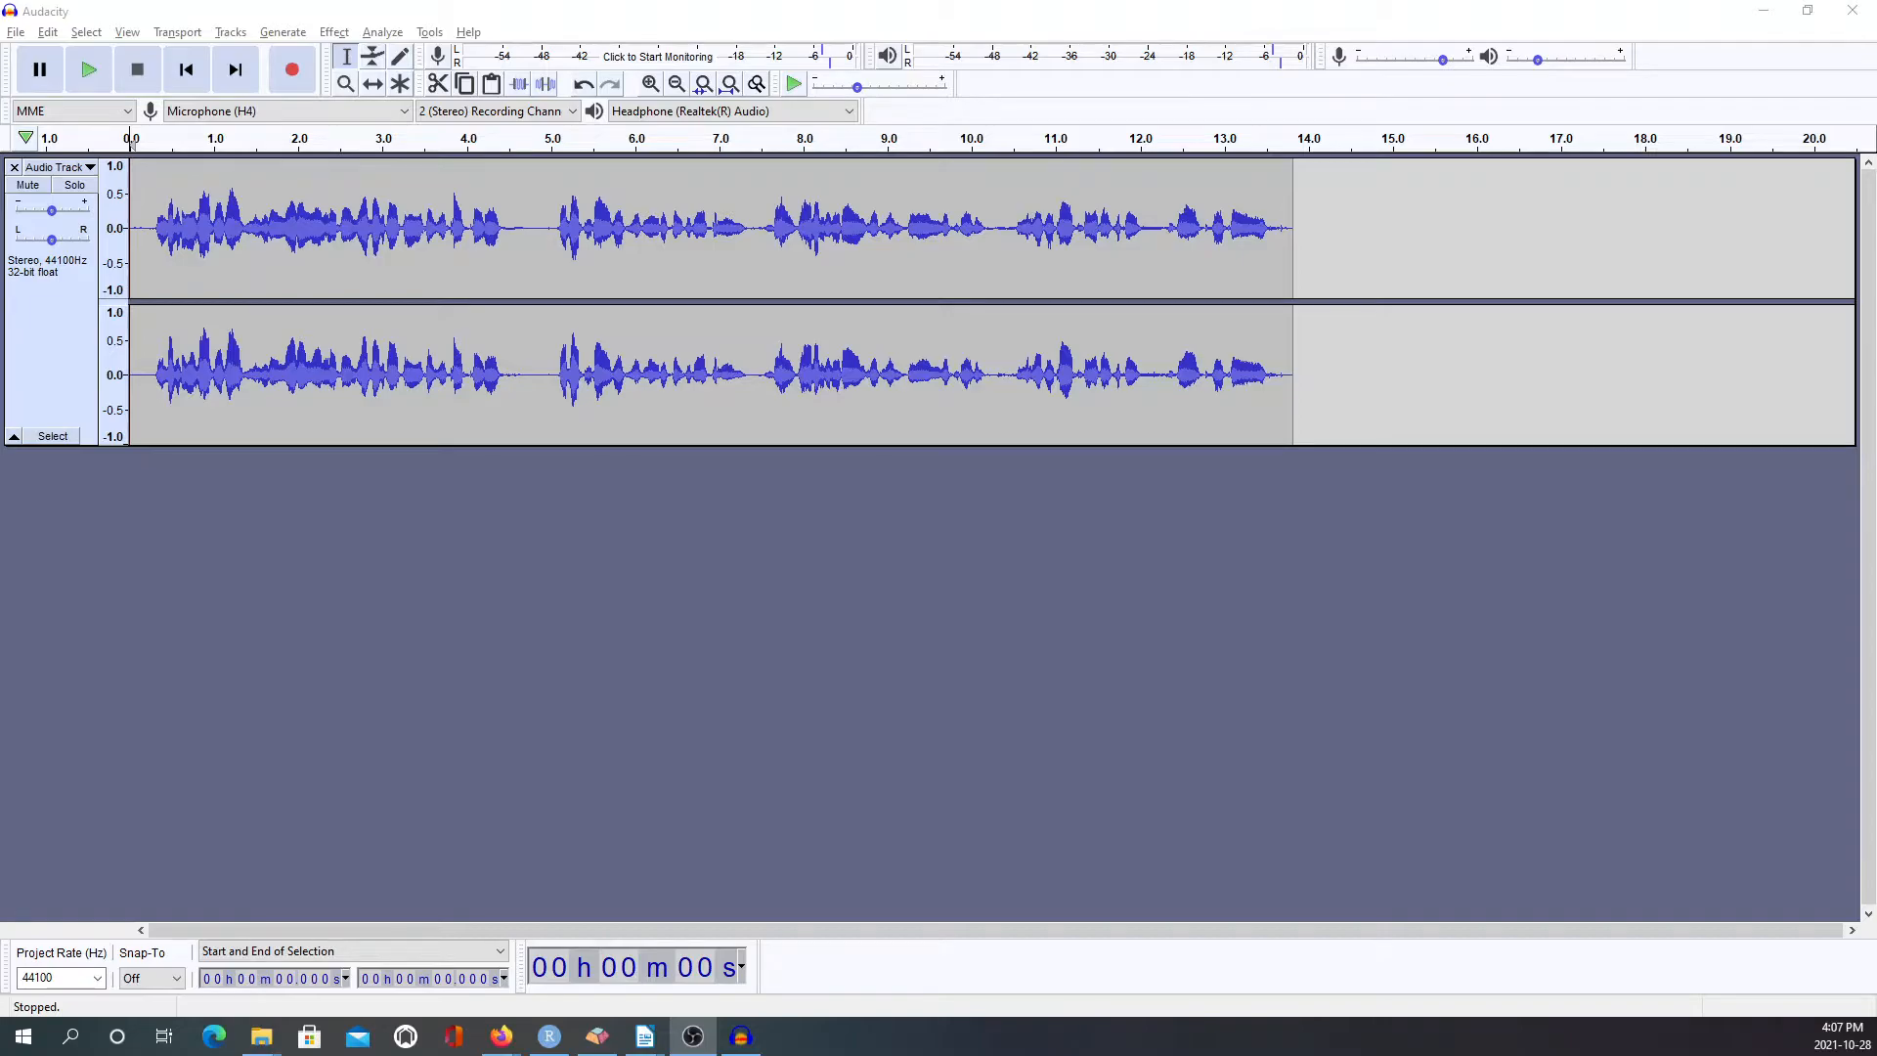
# Save the project as an AUP3 file named sample-recording in Documents > Teaching > CILLDI > LING 211 2021 Fall.
pyautogui.click(15, 32)
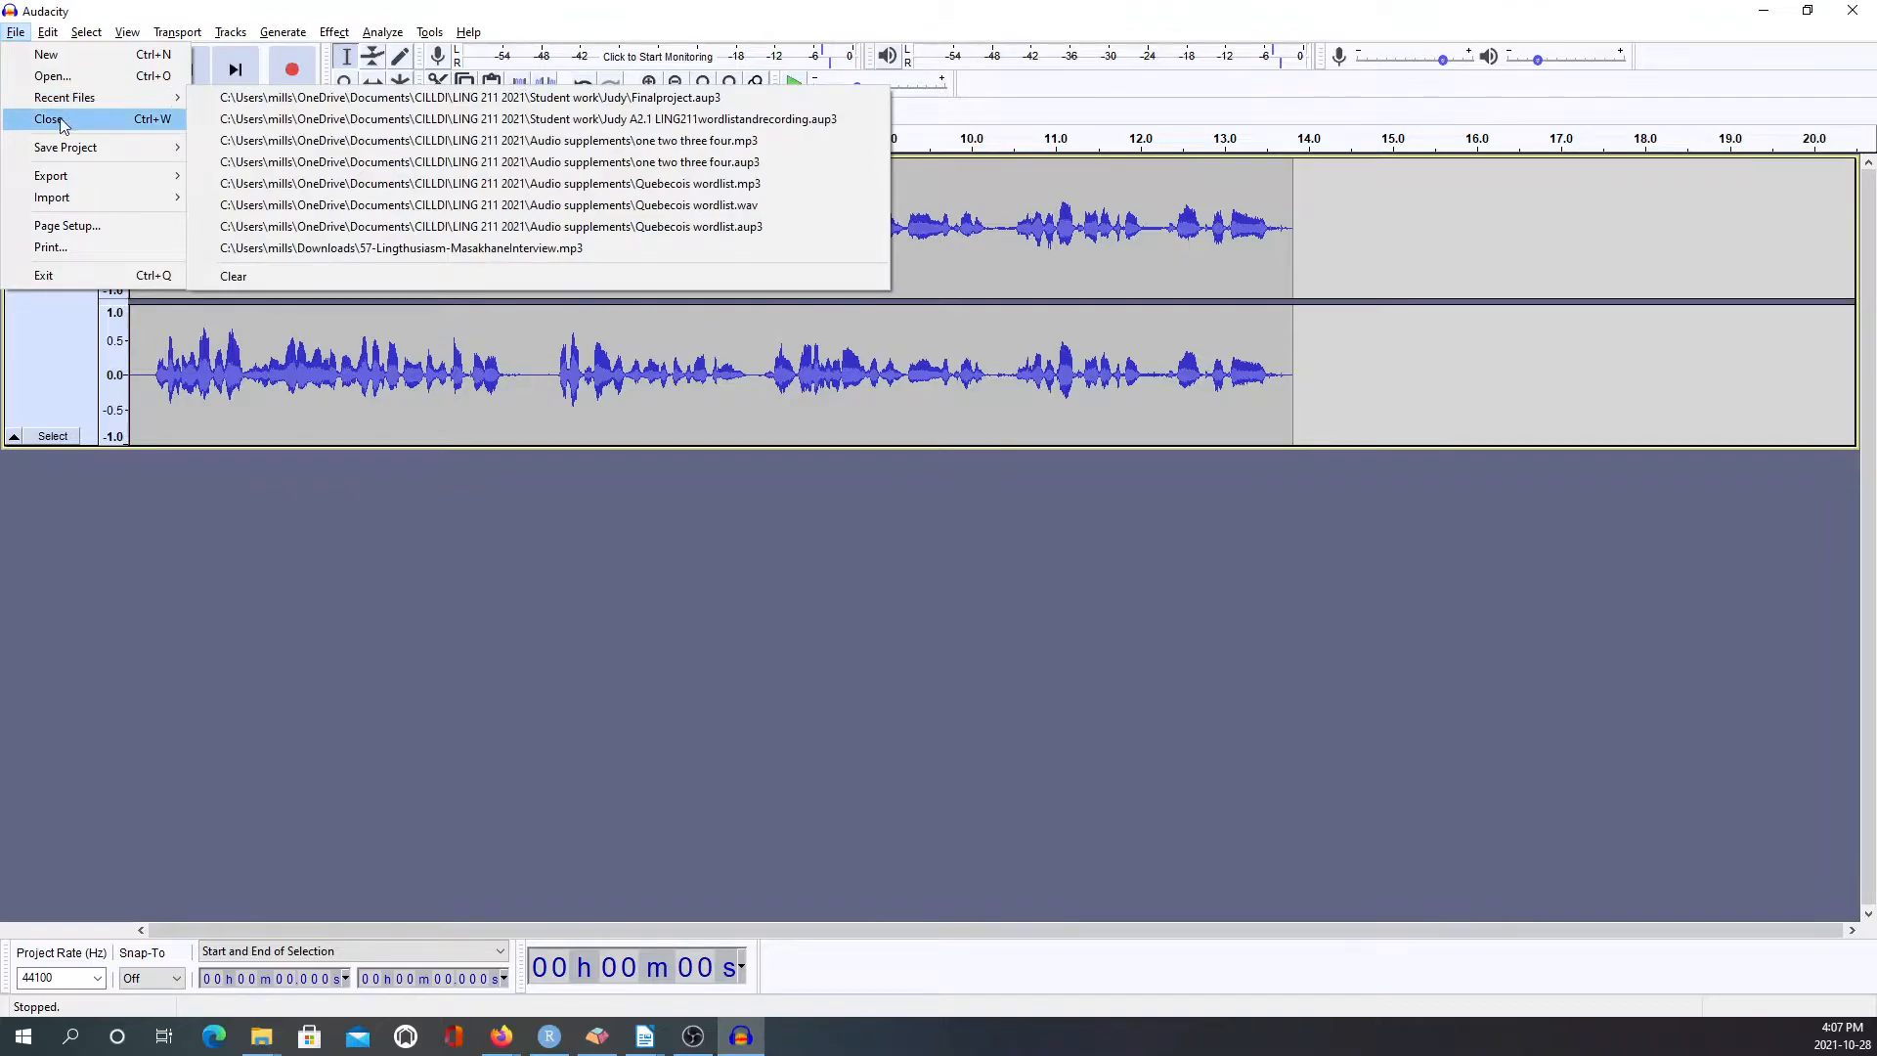
pyautogui.moveTo(71, 149)
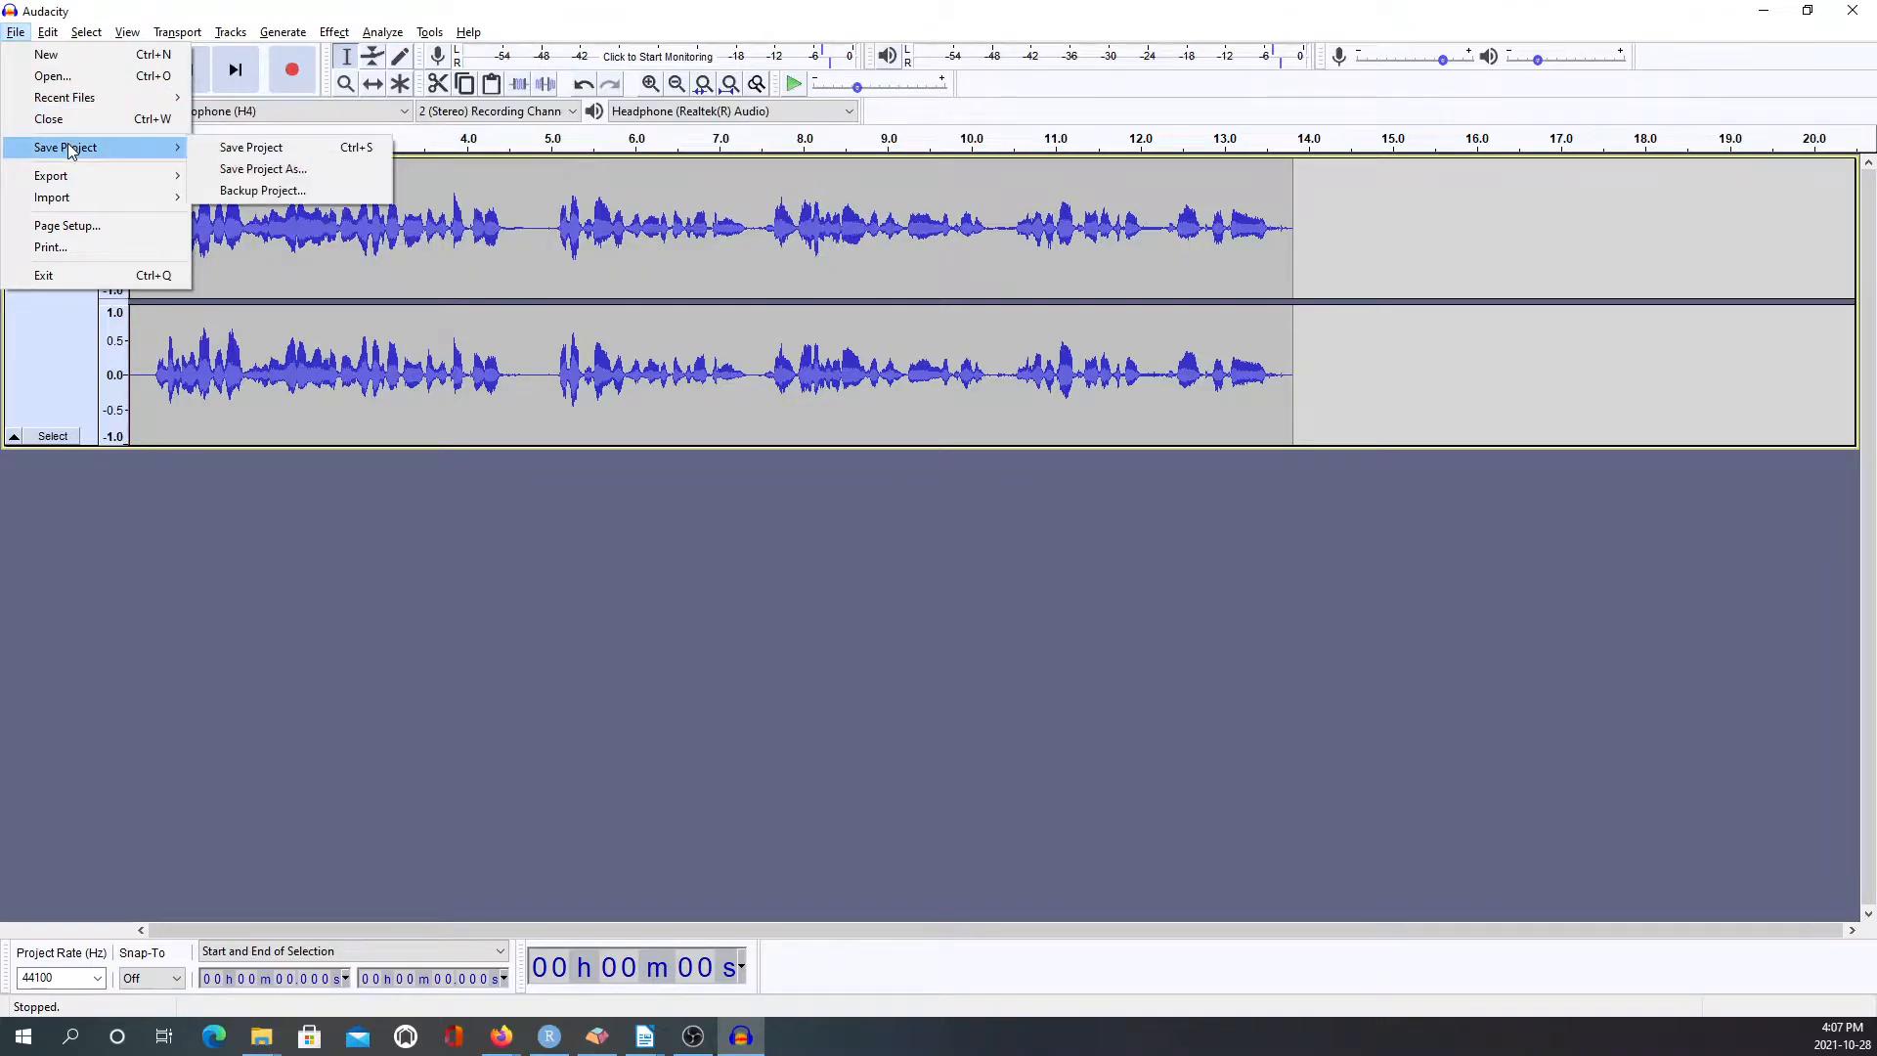
pyautogui.click(256, 148)
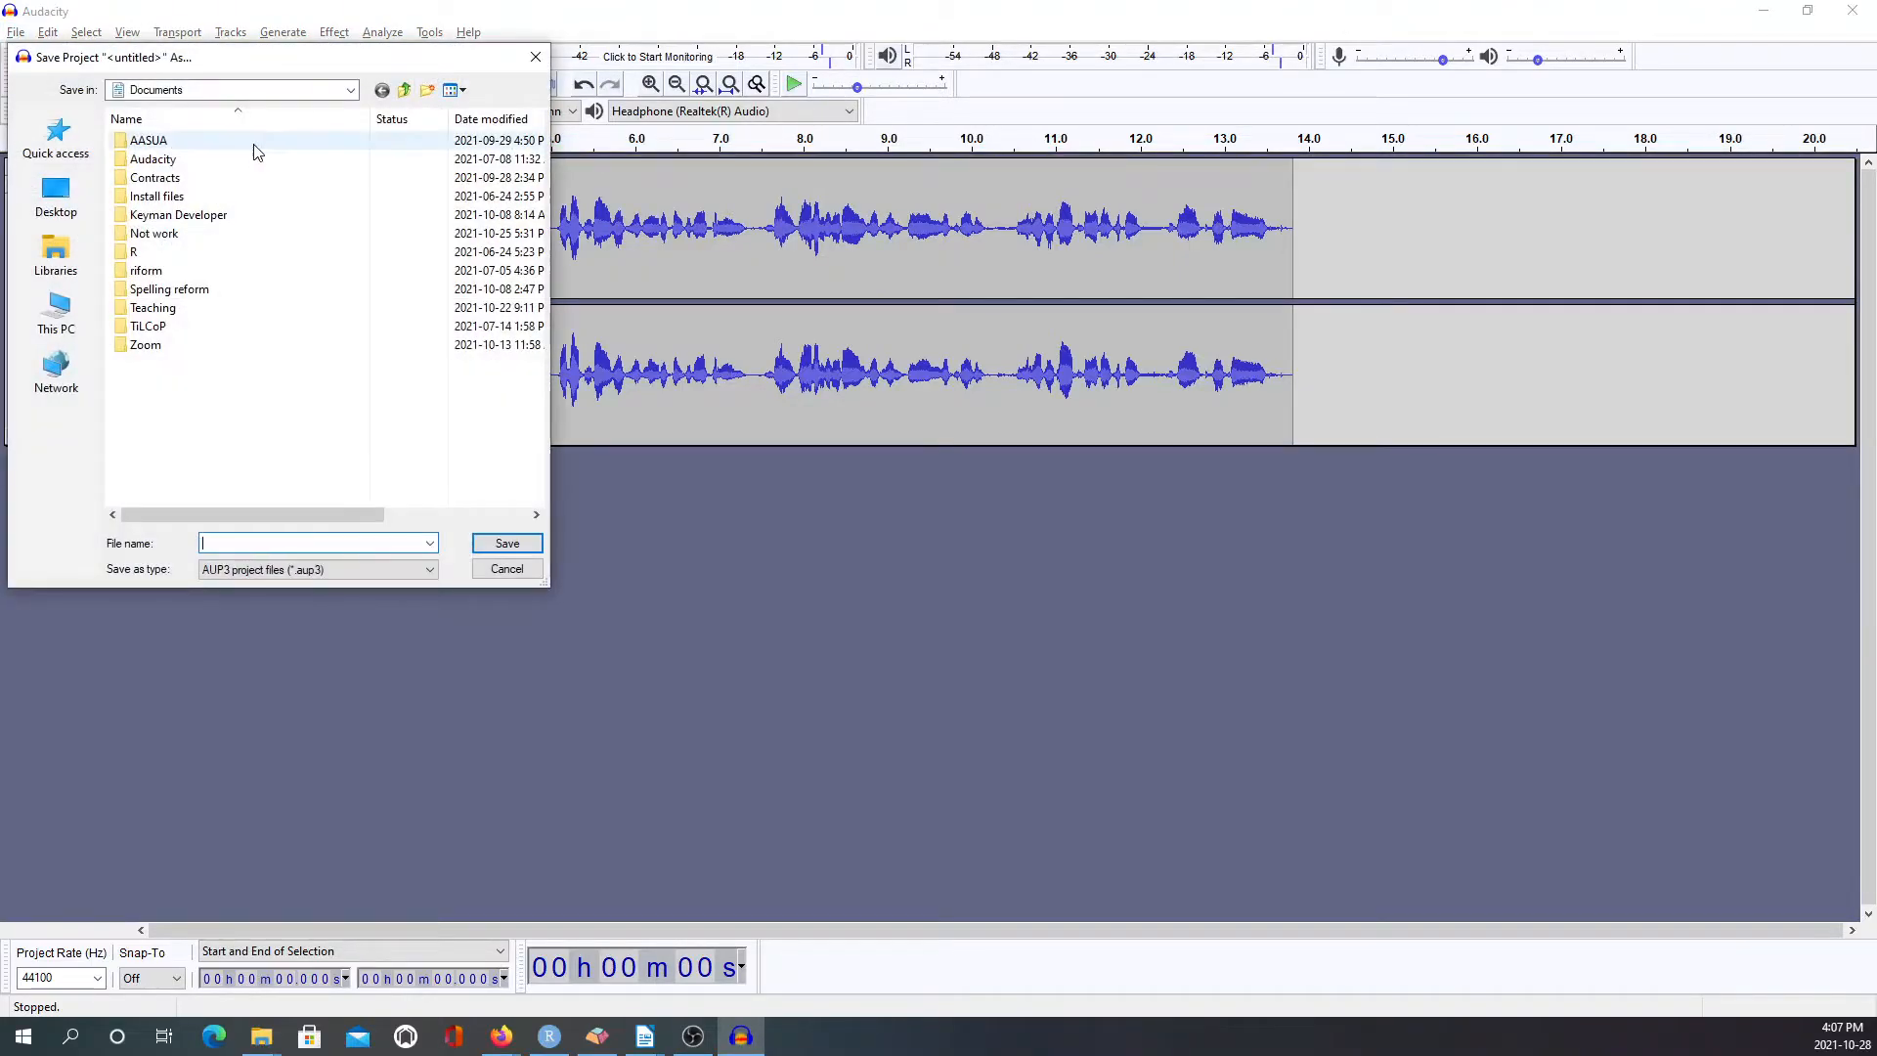
pyautogui.doubleClick(173, 308)
pyautogui.doubleClick(149, 140)
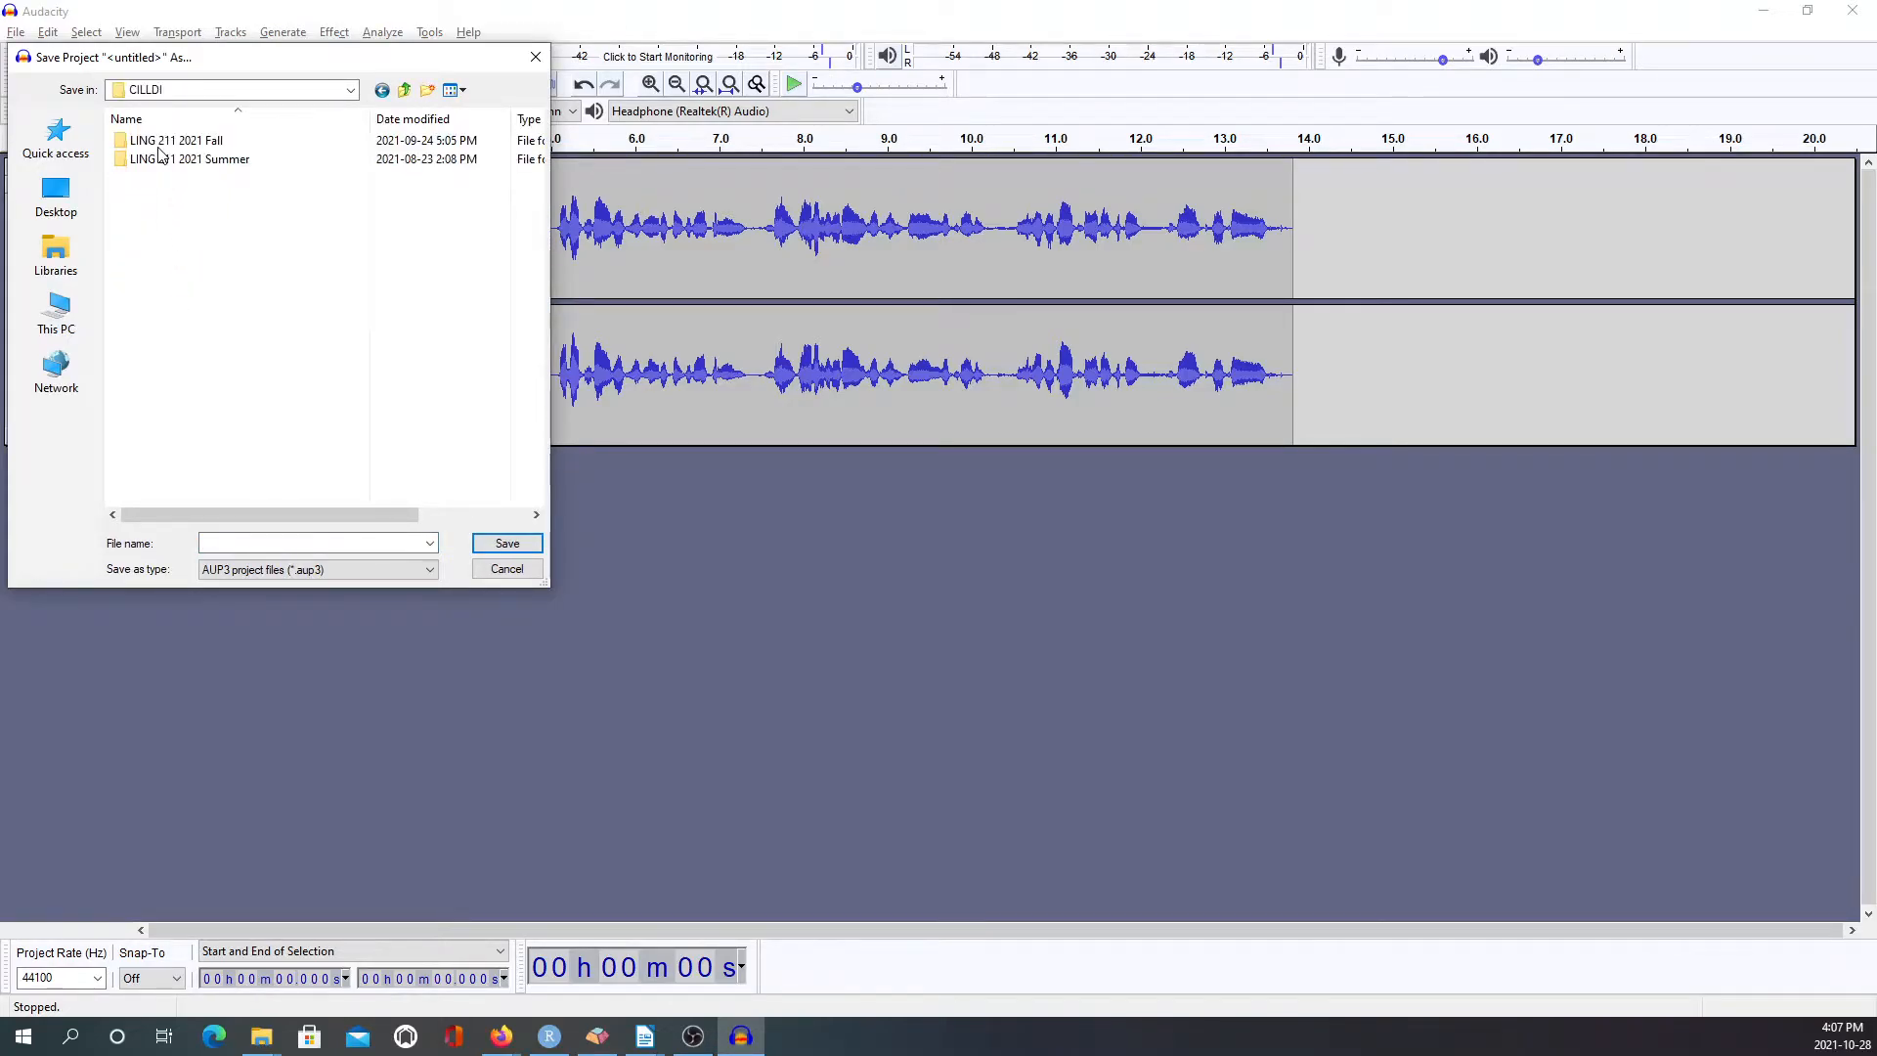
pyautogui.doubleClick(158, 142)
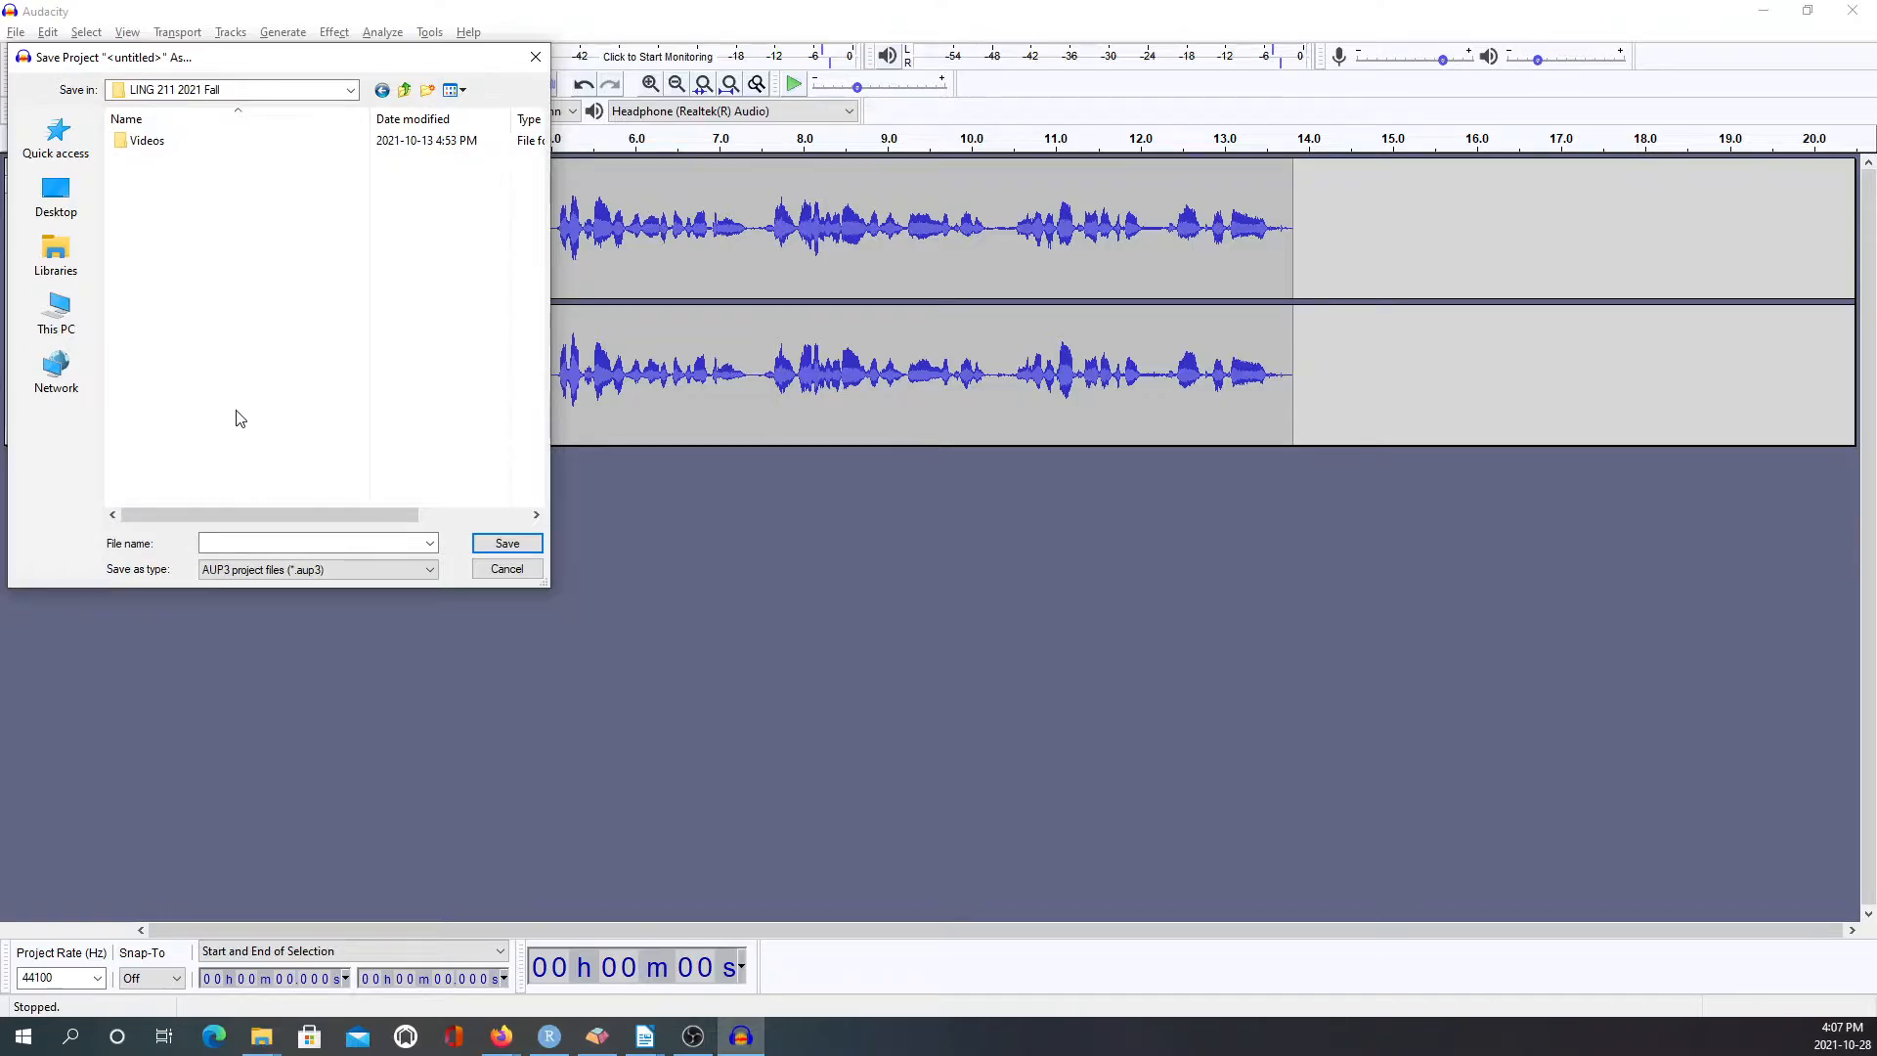
pyautogui.click(254, 543)
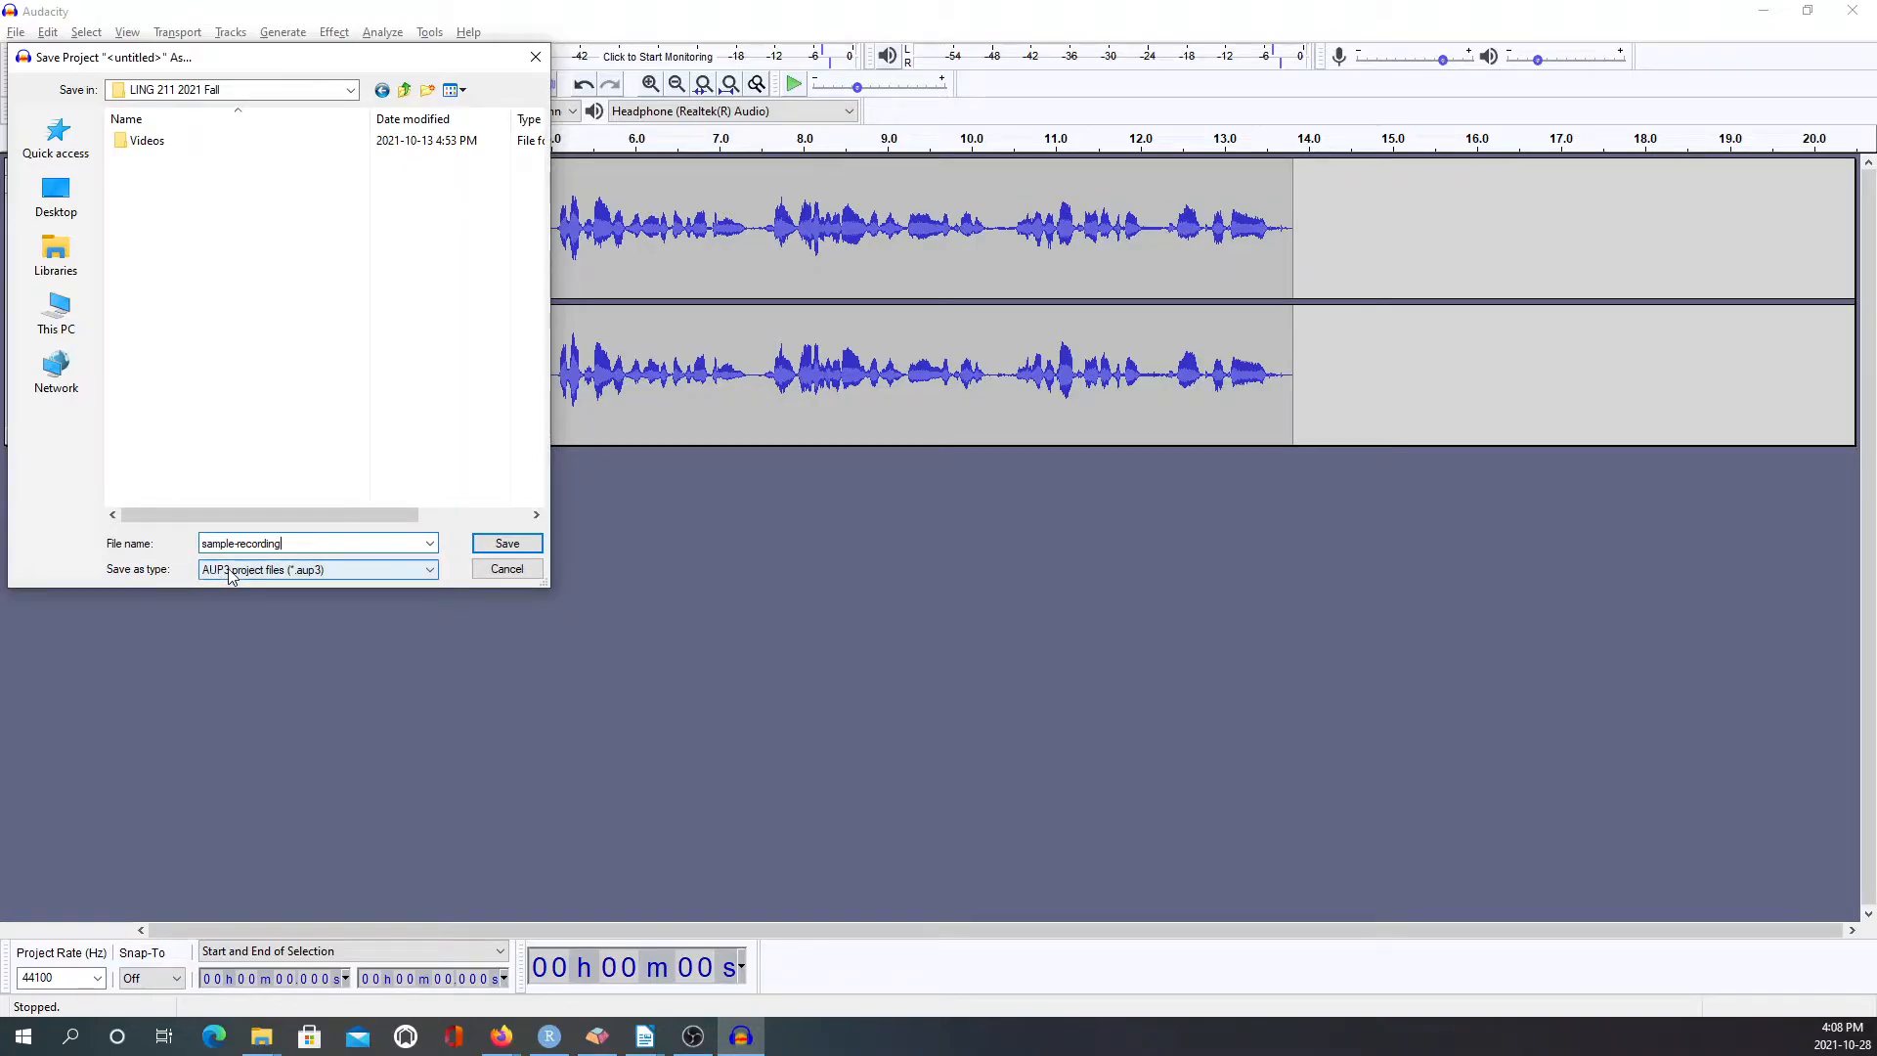
pyautogui.click(328, 571)
pyautogui.click(380, 646)
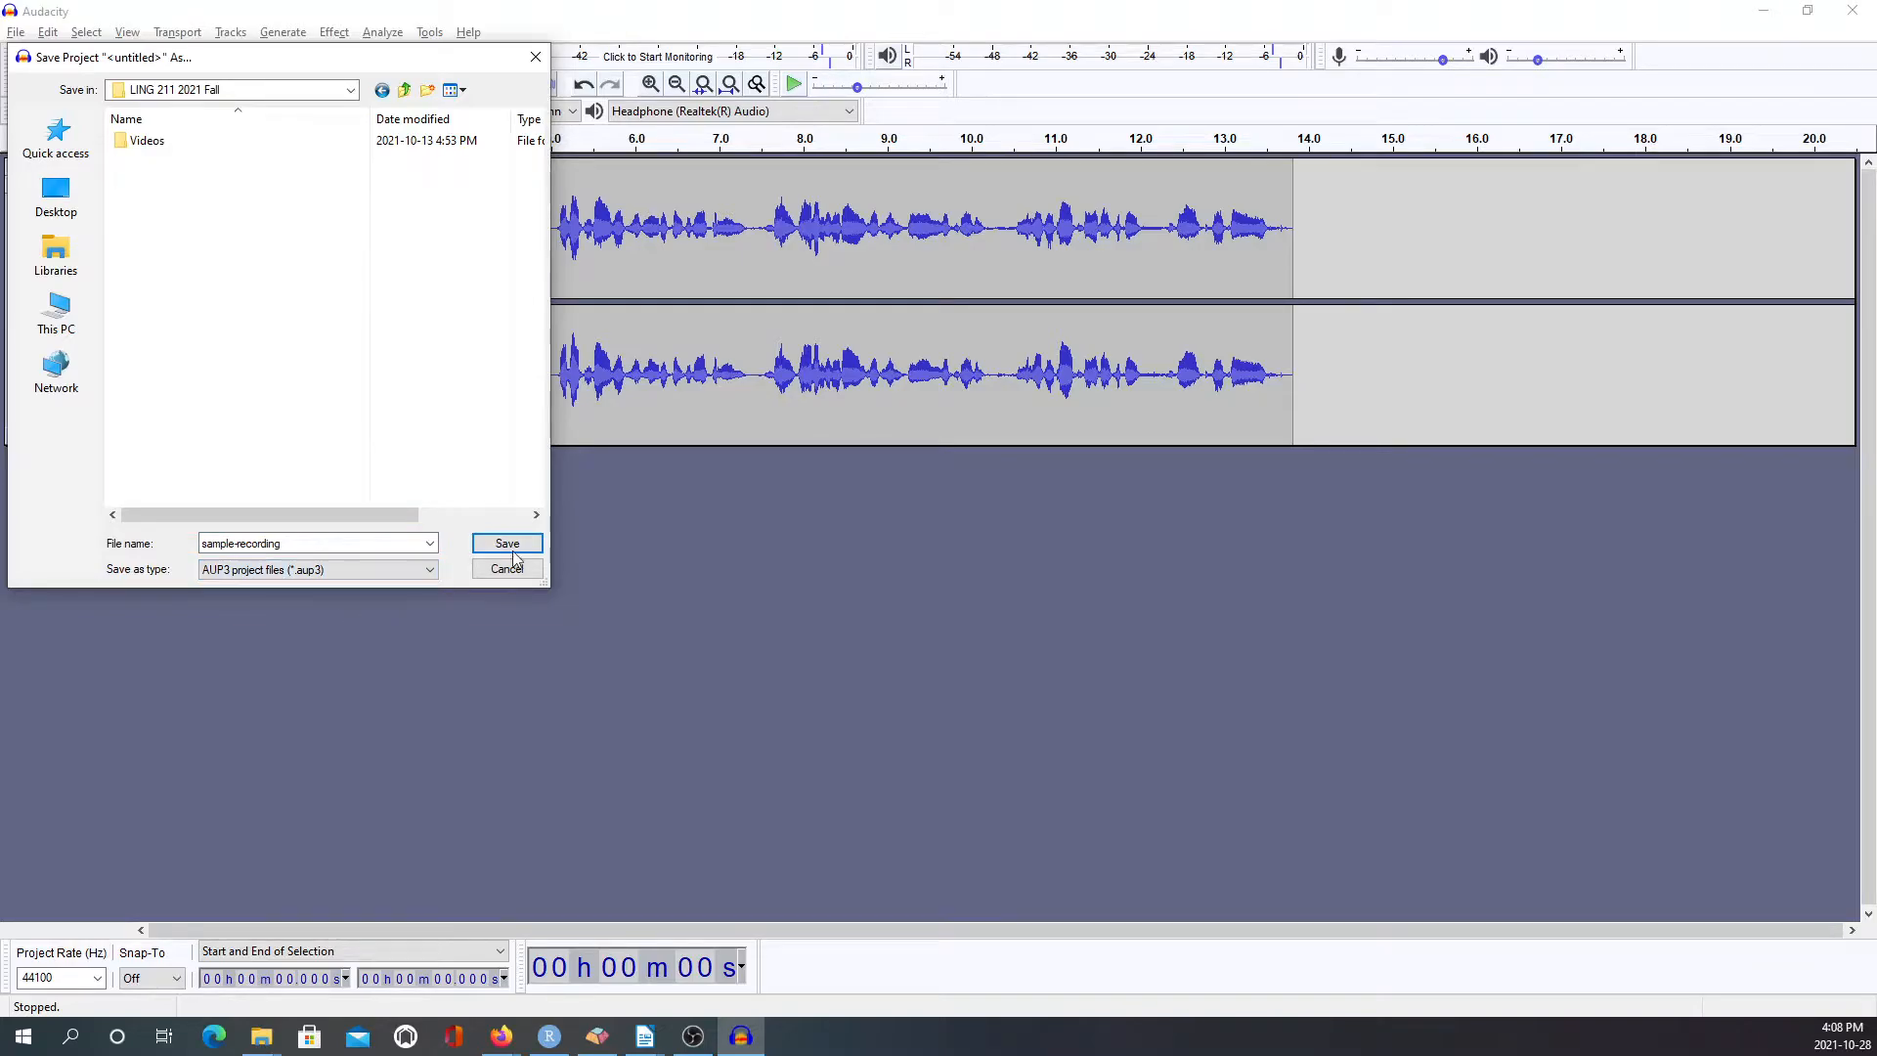
pyautogui.click(518, 544)
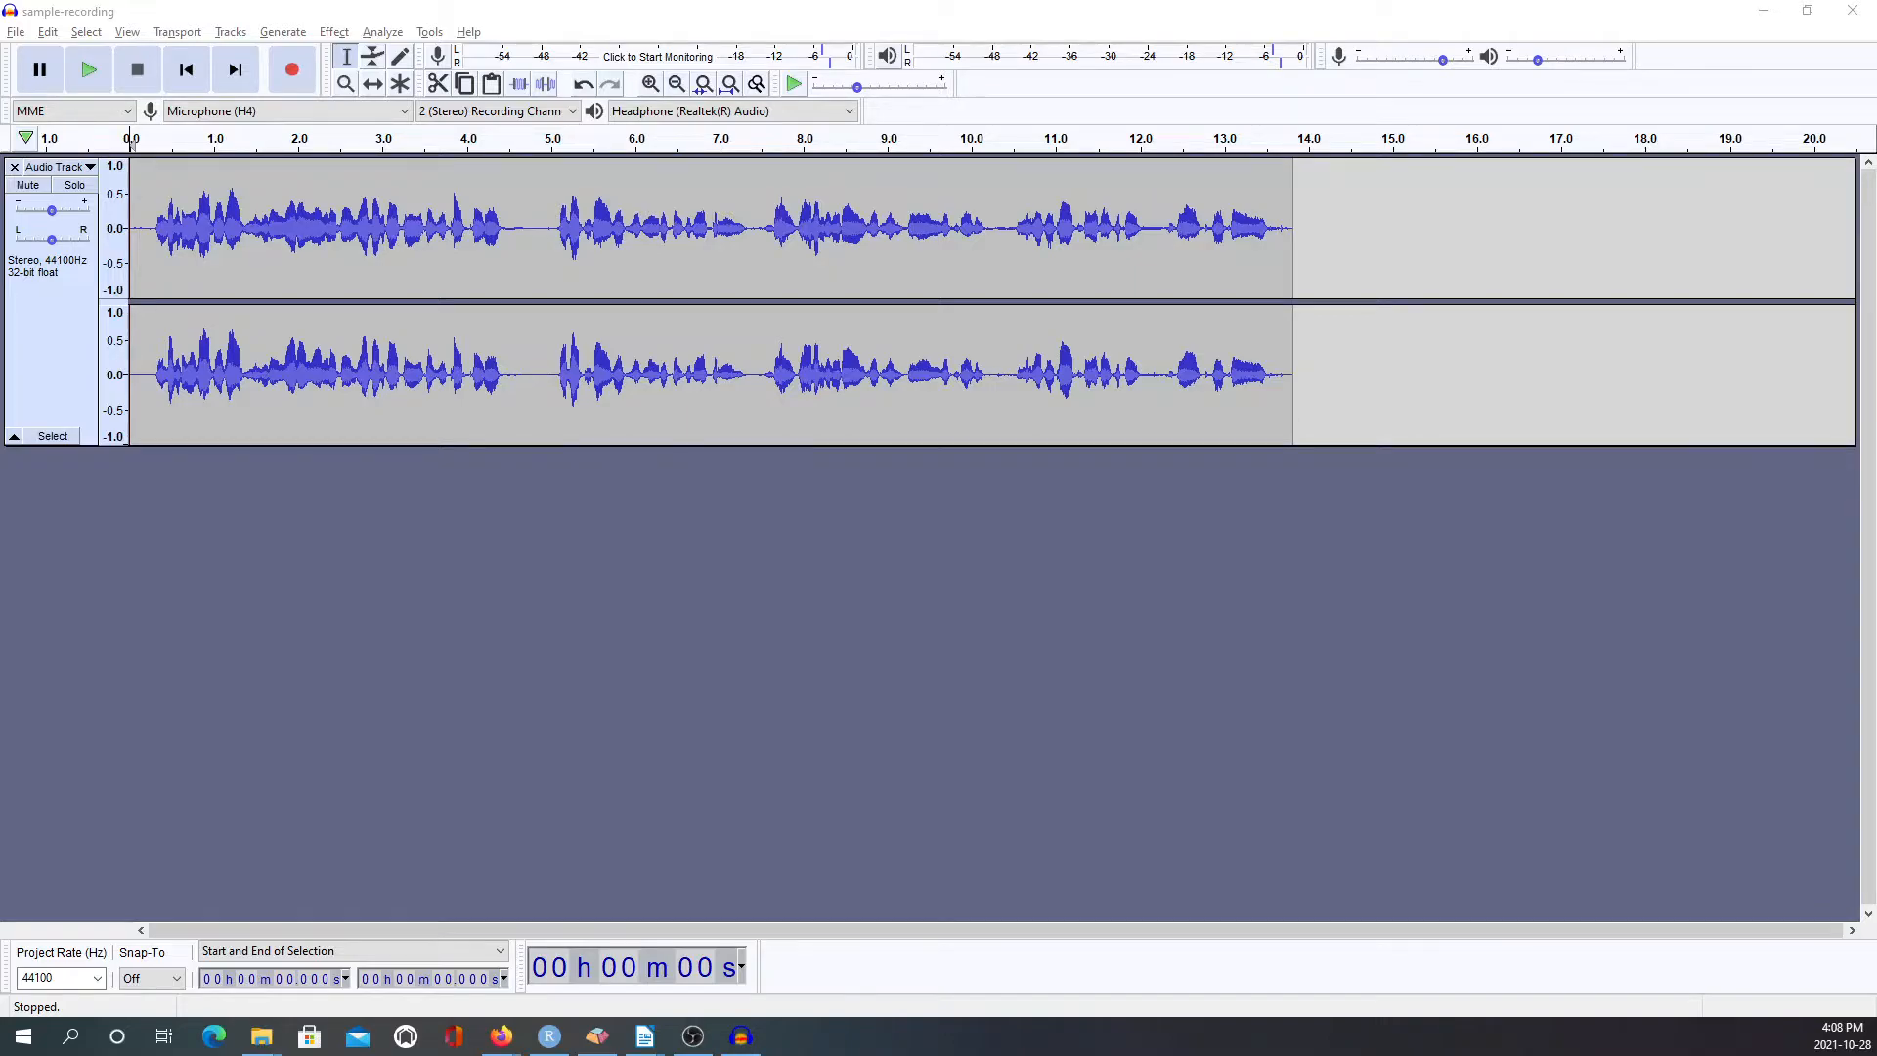
# Switch to File Explorer and view the saved sample-recording project file in the LING 211 2021 Fall folder.
pyautogui.hotkey('alt', 'Tab')
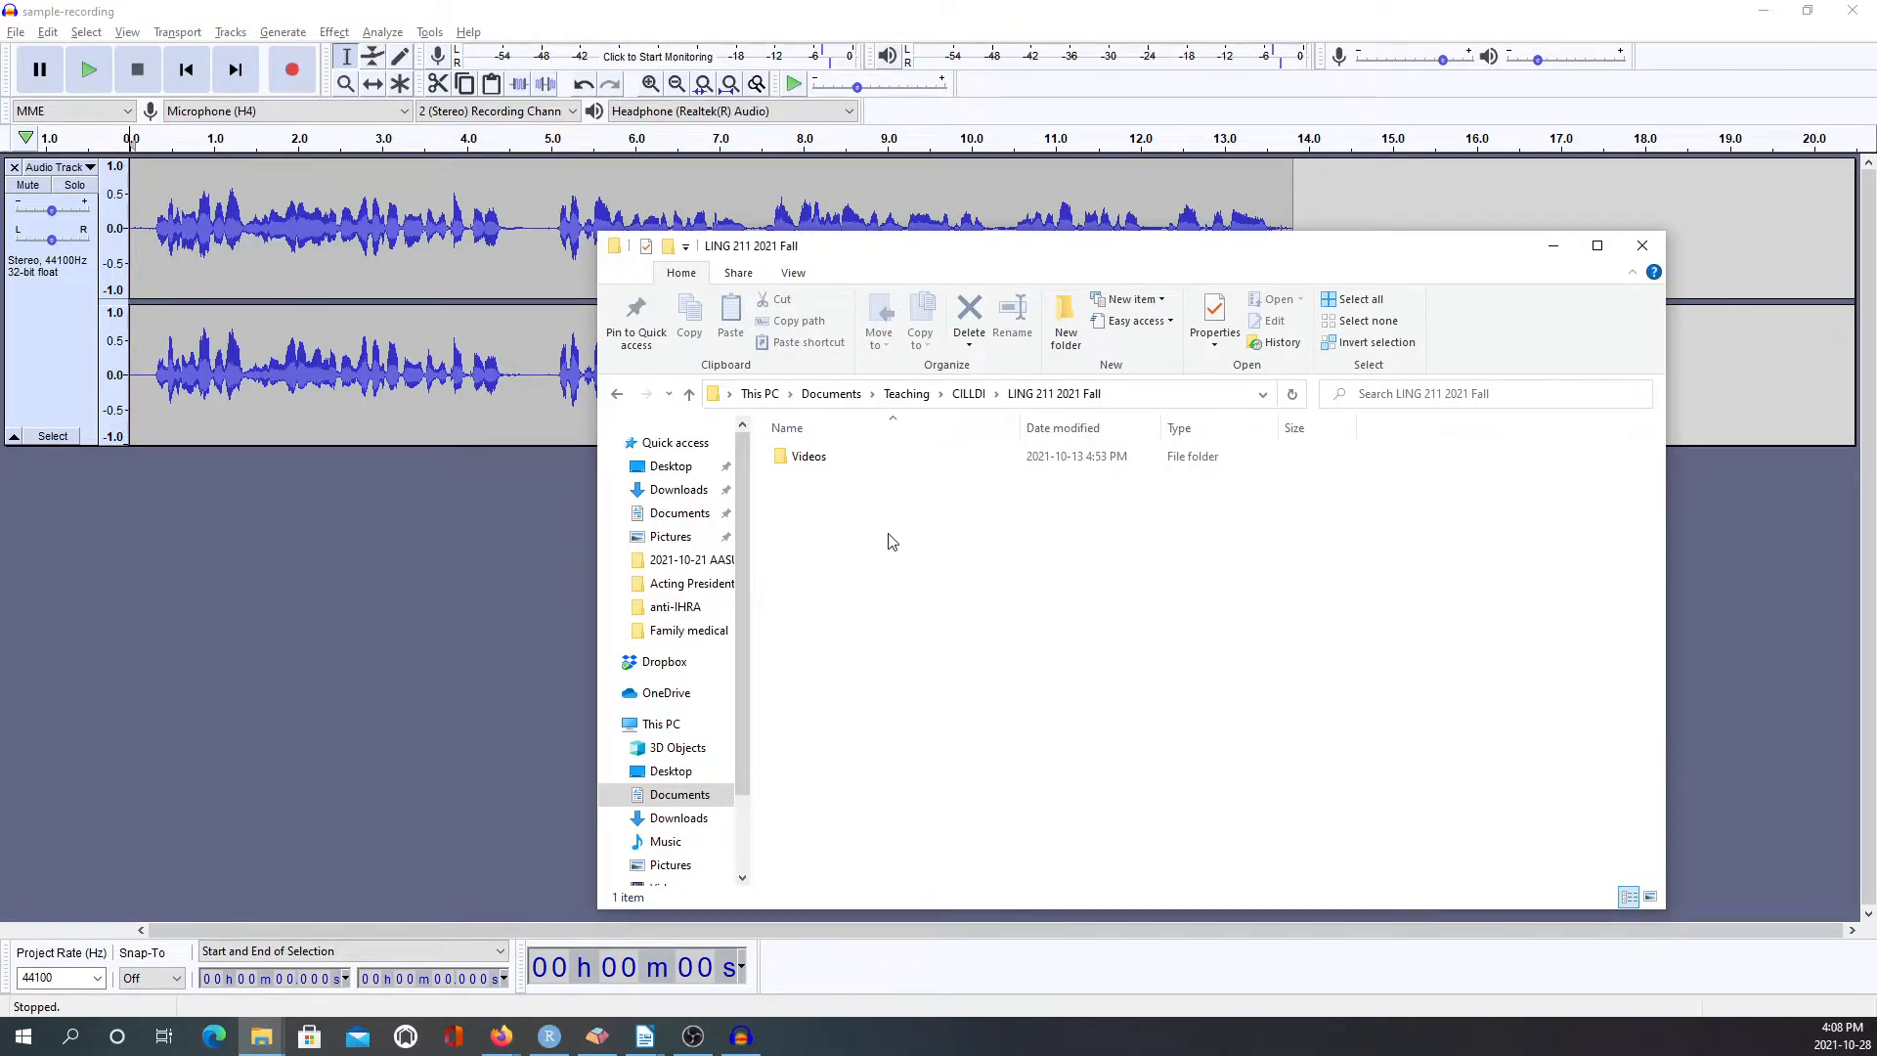
pyautogui.click(968, 393)
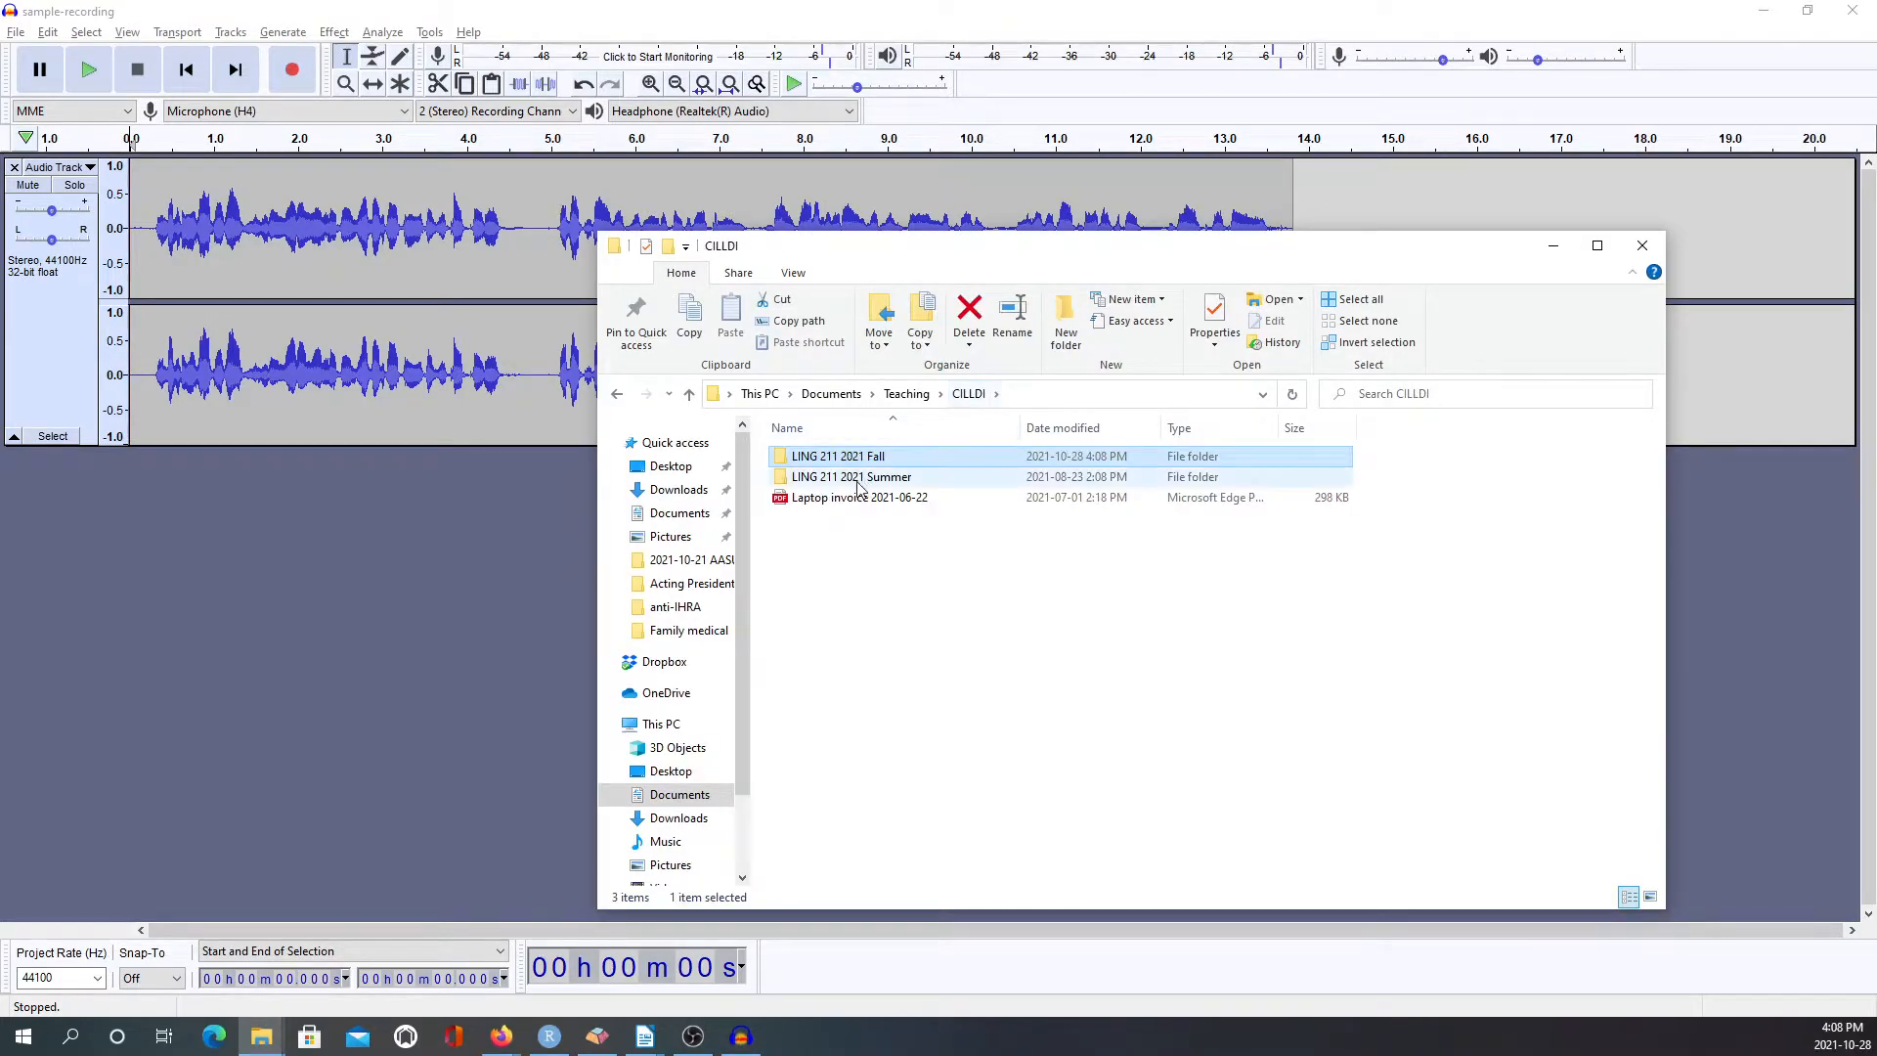
pyautogui.doubleClick(839, 458)
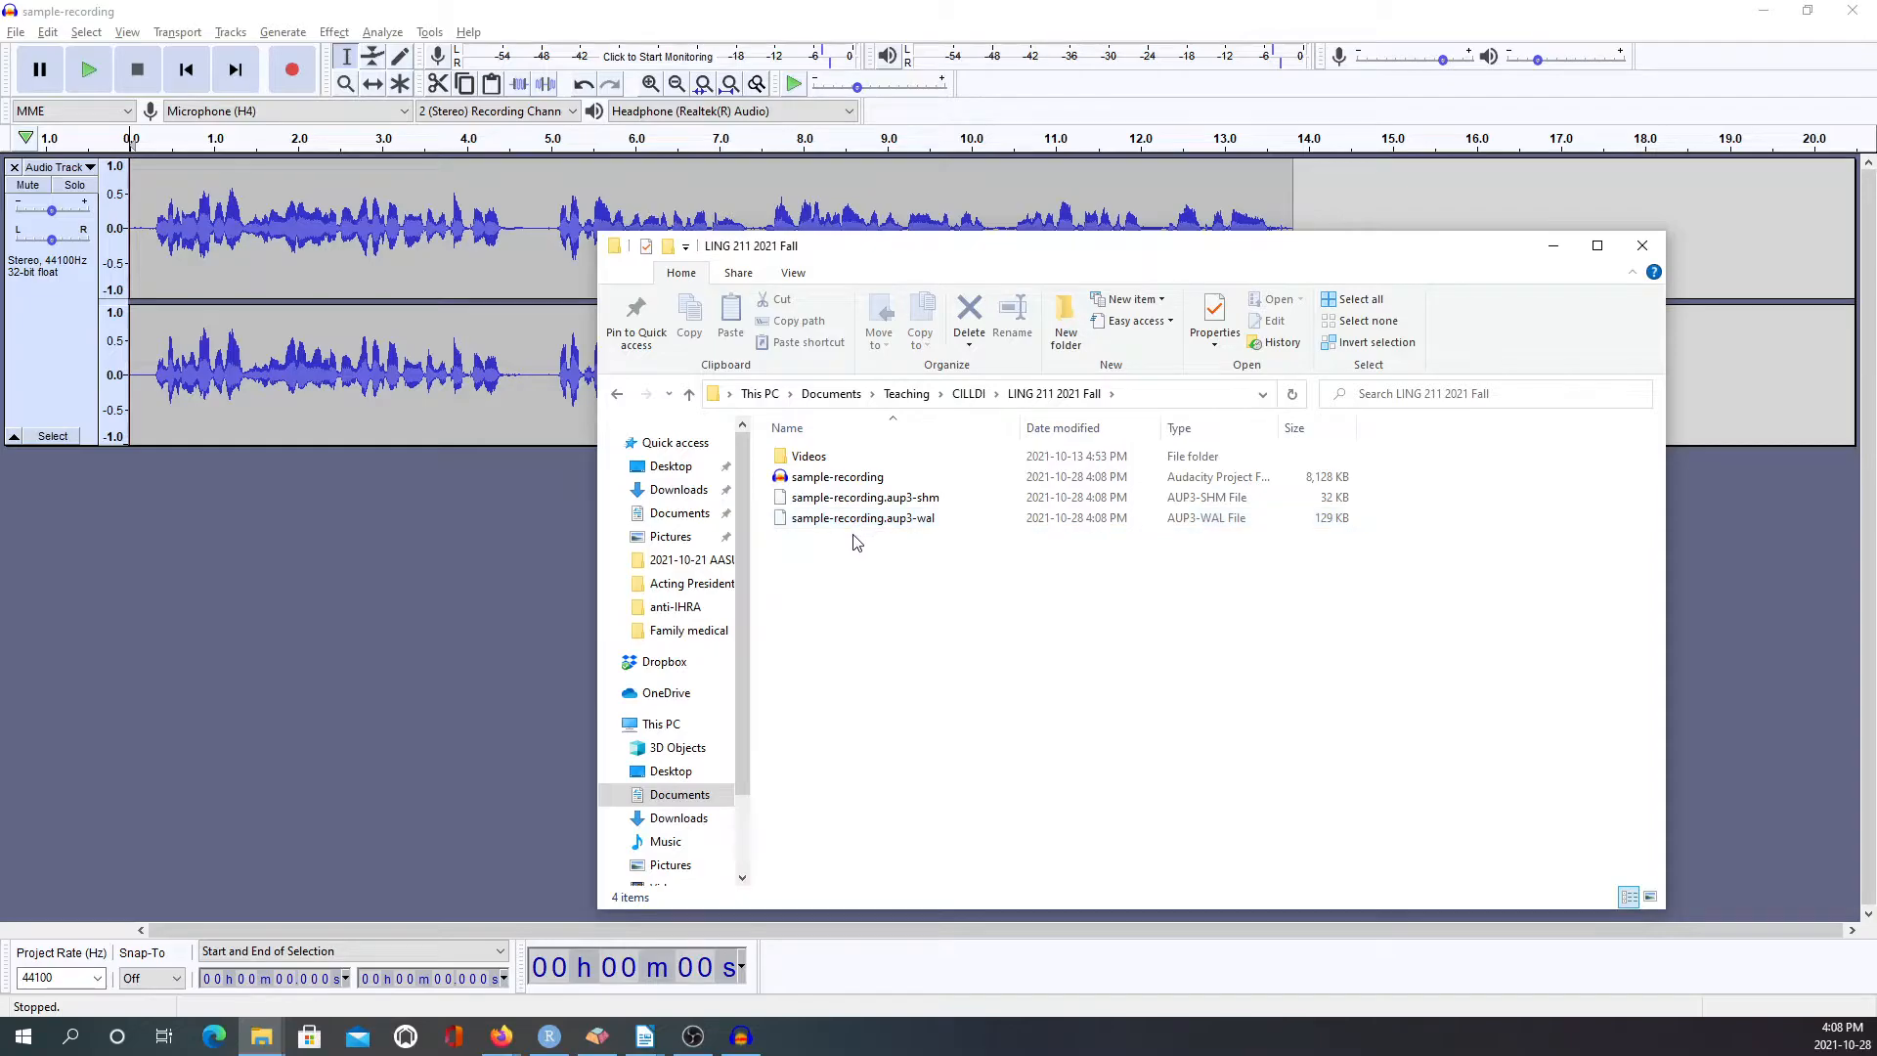
pyautogui.click(819, 481)
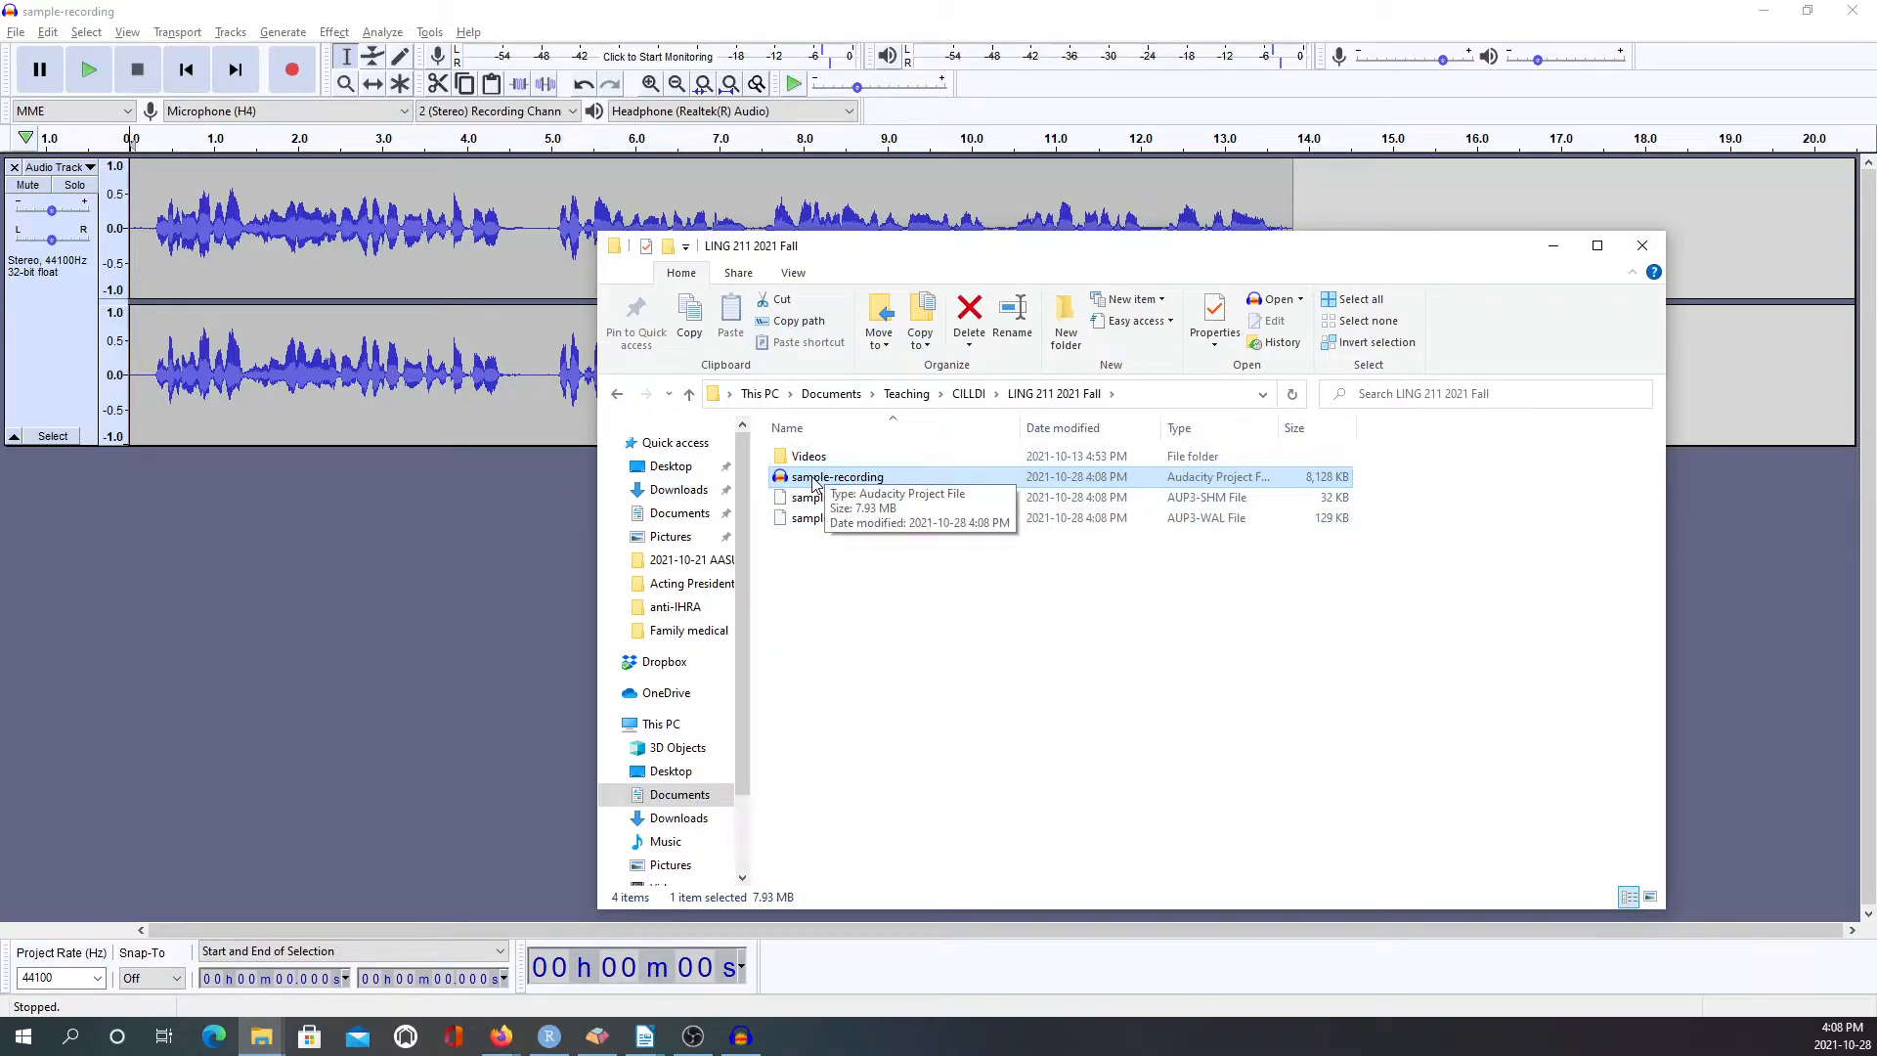
pyautogui.click(542, 528)
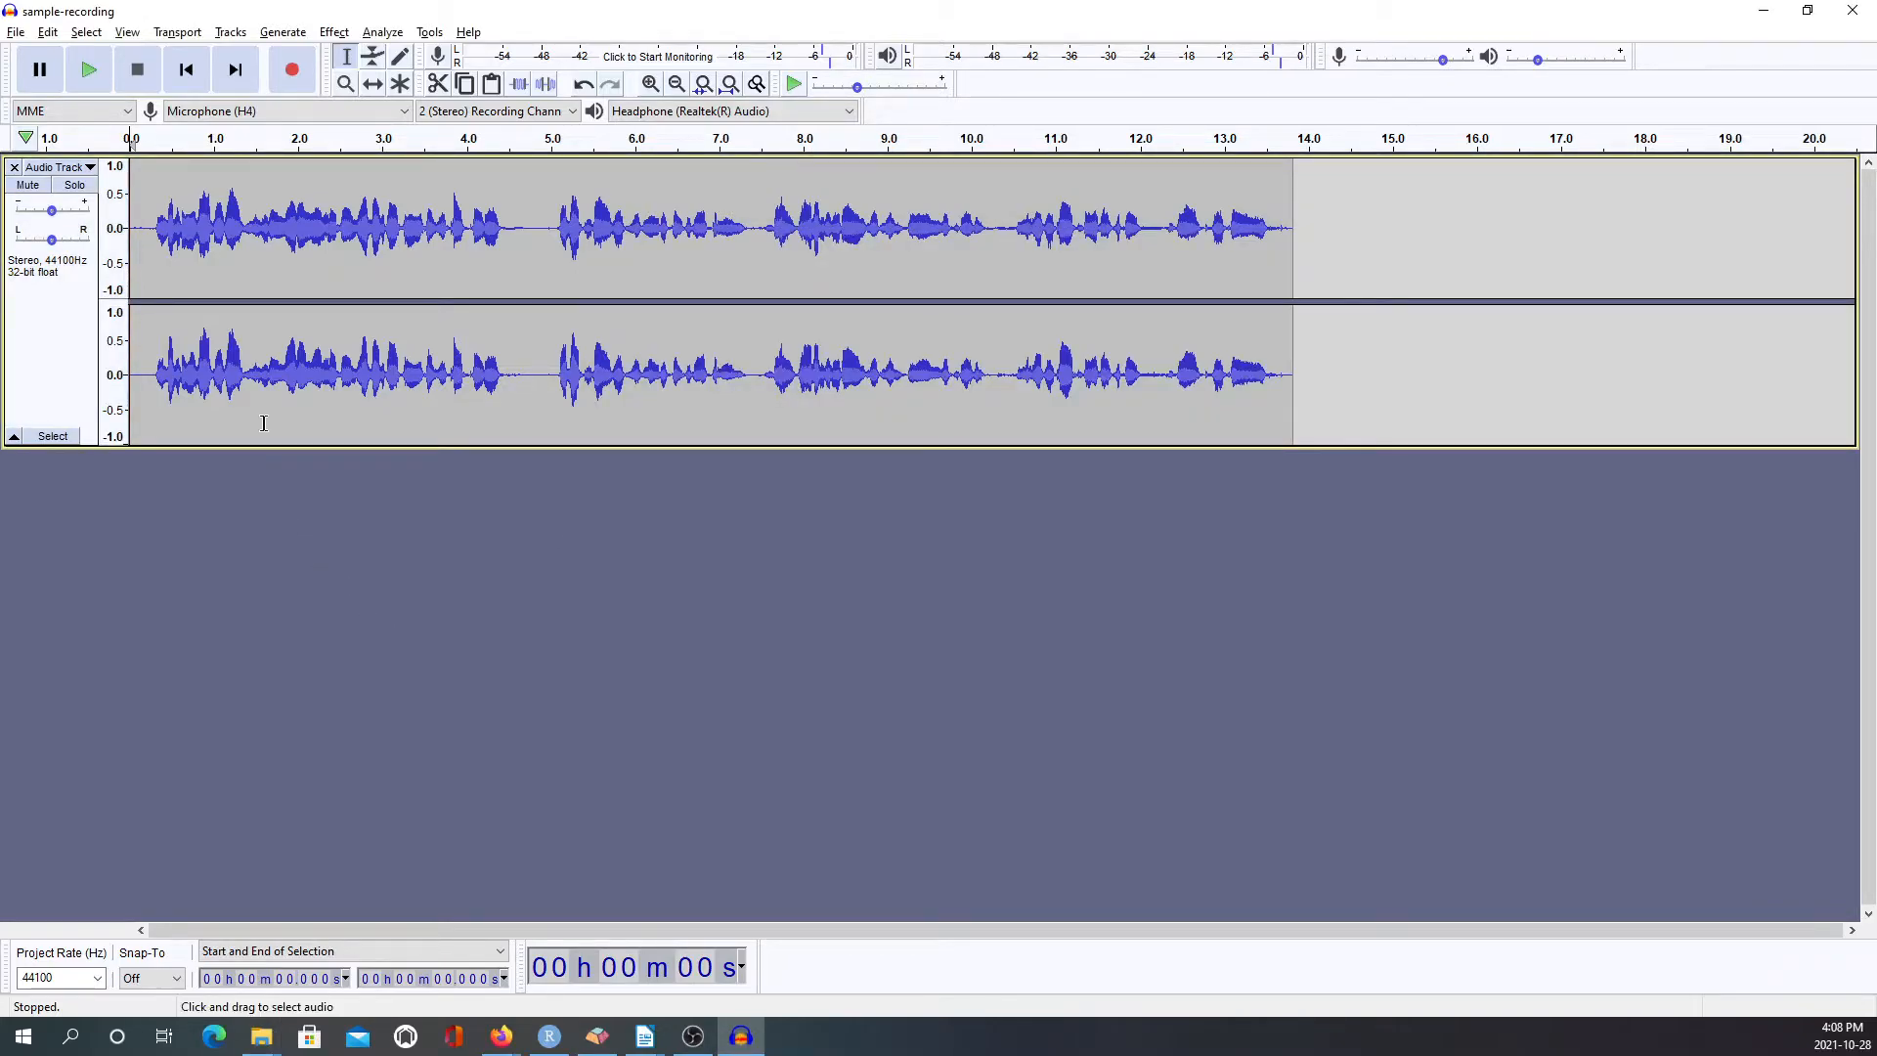
# Export the recording as an MP3 file named sample-recording in the LING 211 2021 Fall folder, proceeding to its metadata.
pyautogui.click(12, 33)
pyautogui.moveTo(79, 175)
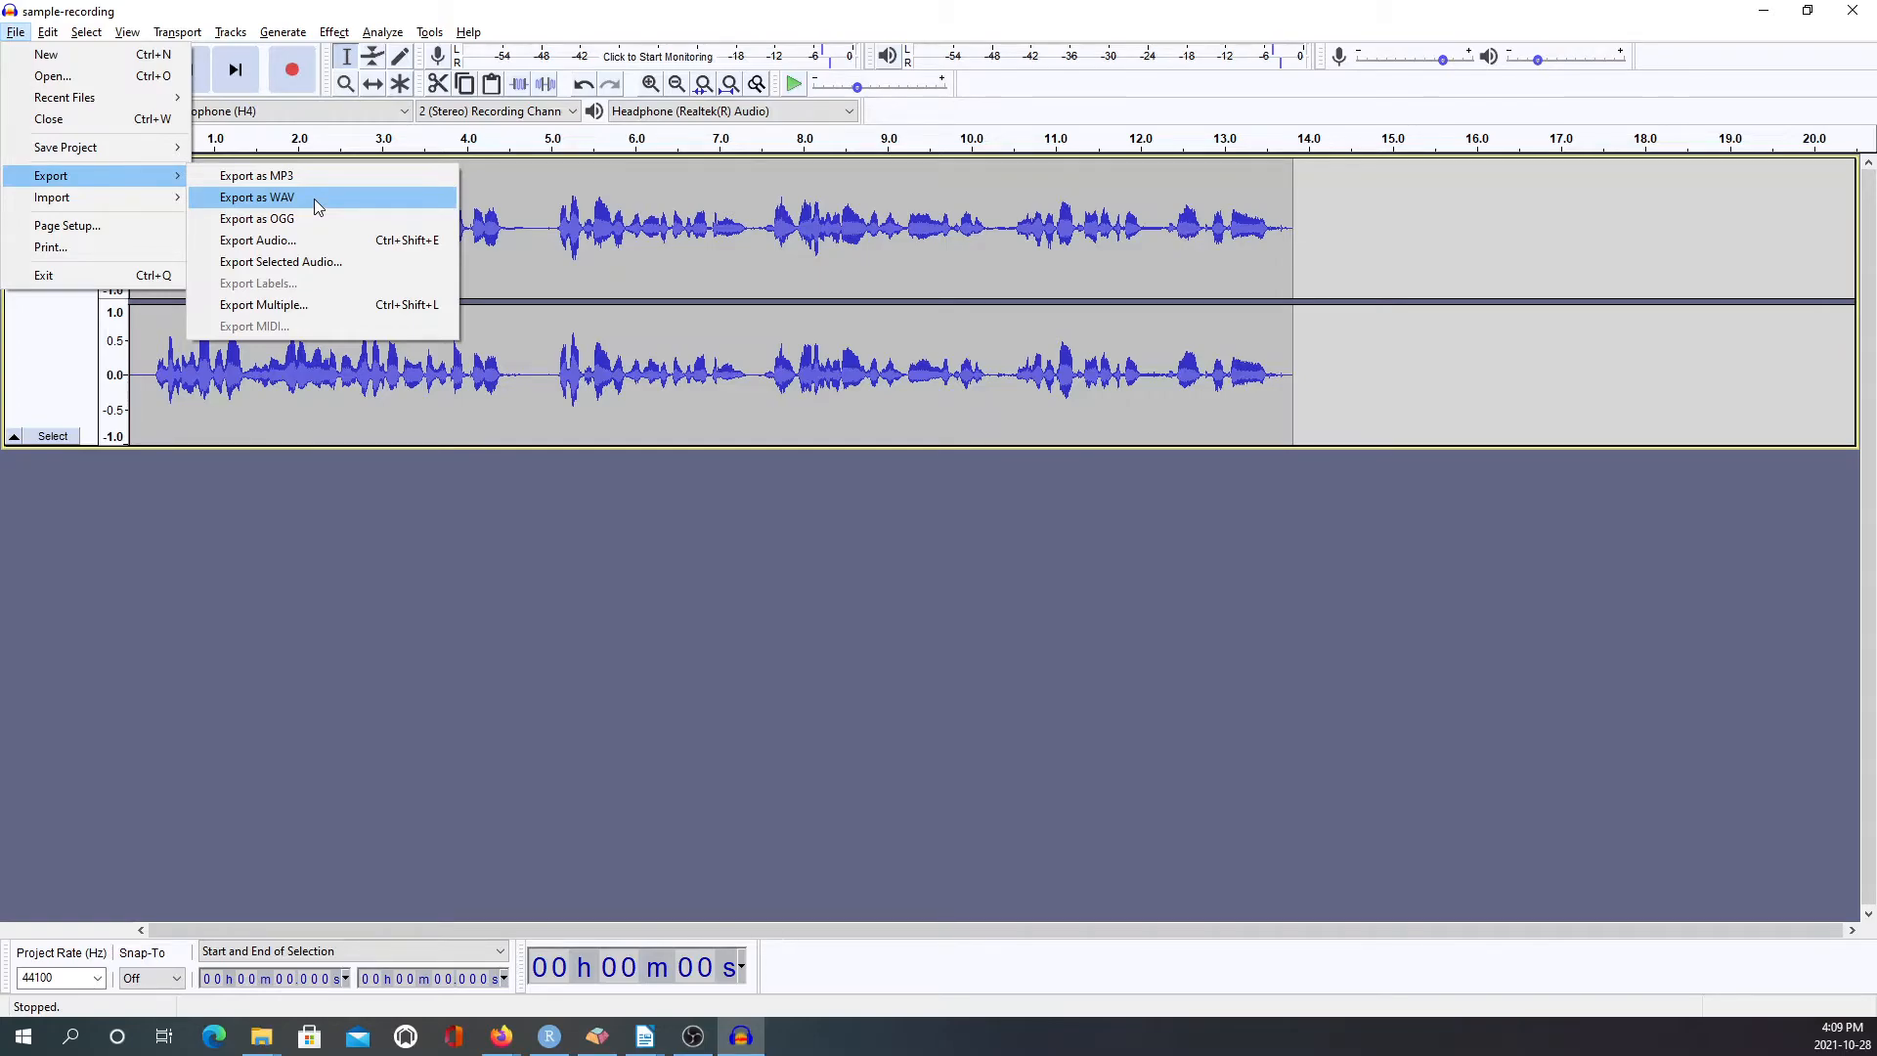
pyautogui.click(289, 179)
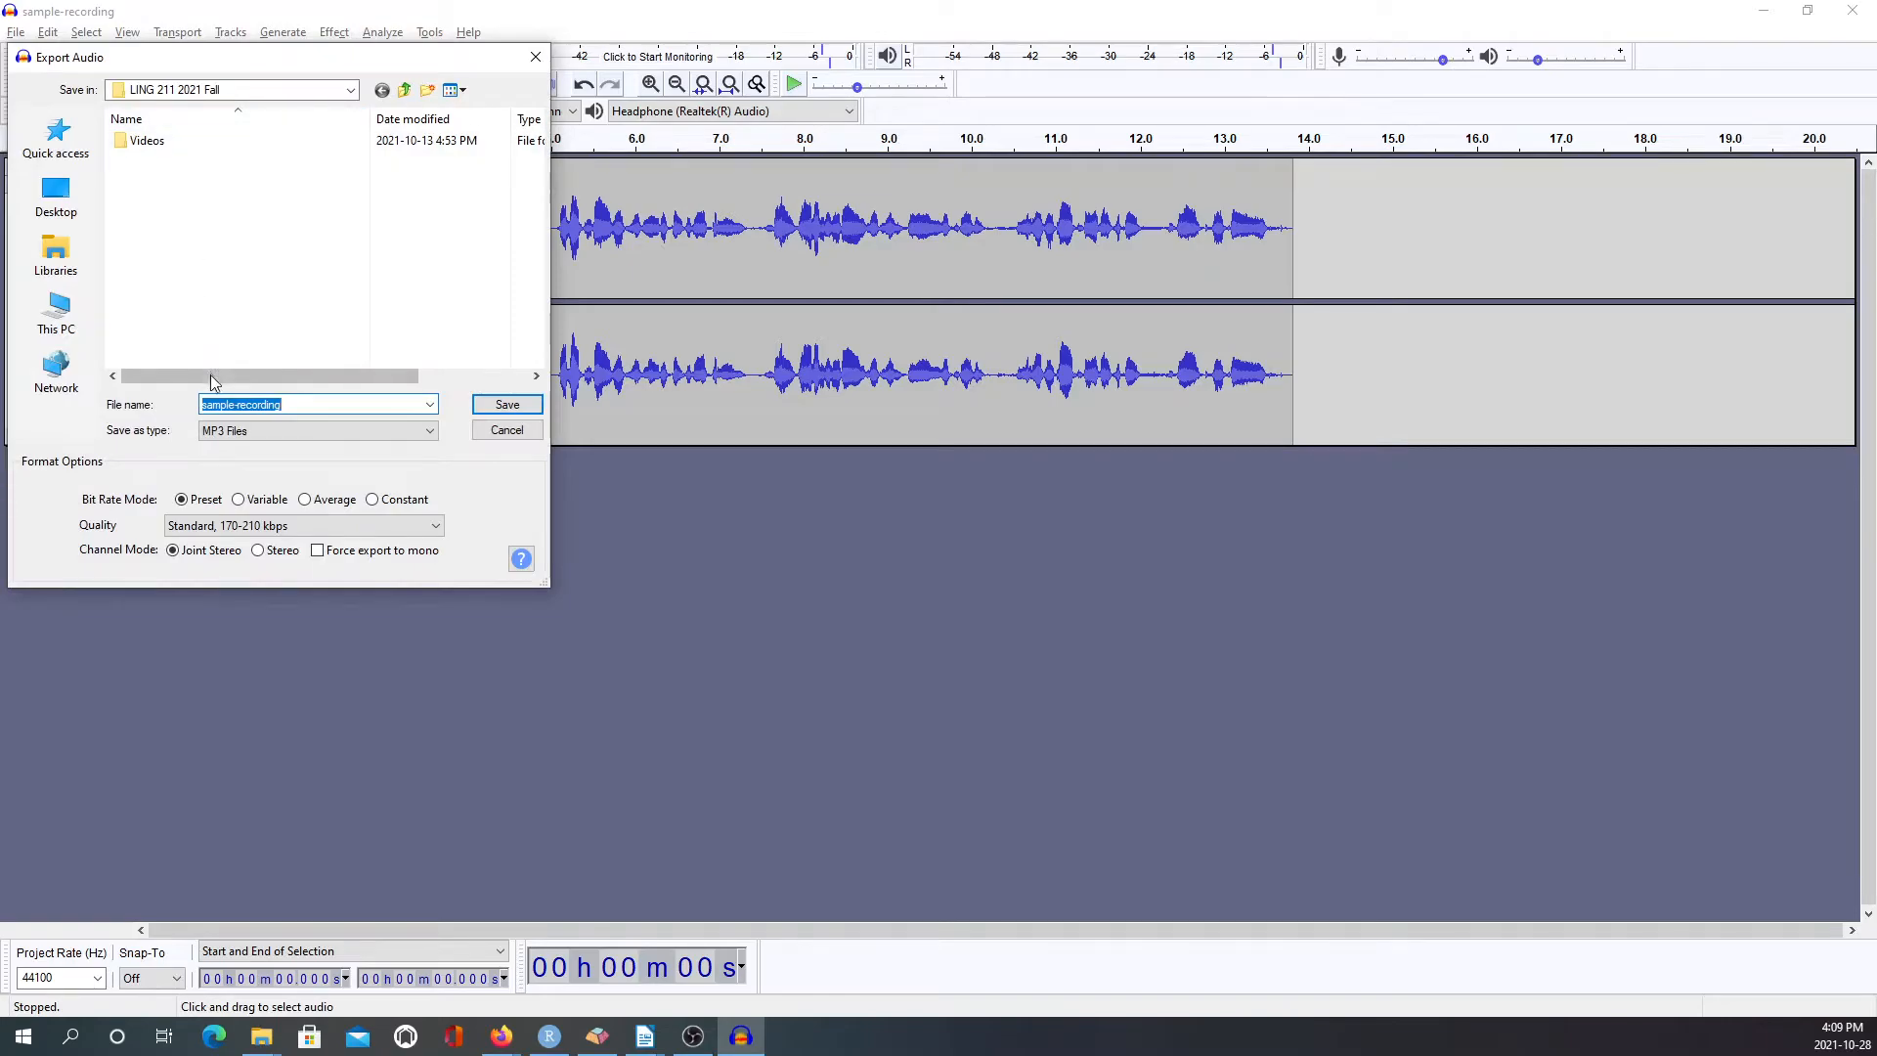
pyautogui.click(508, 405)
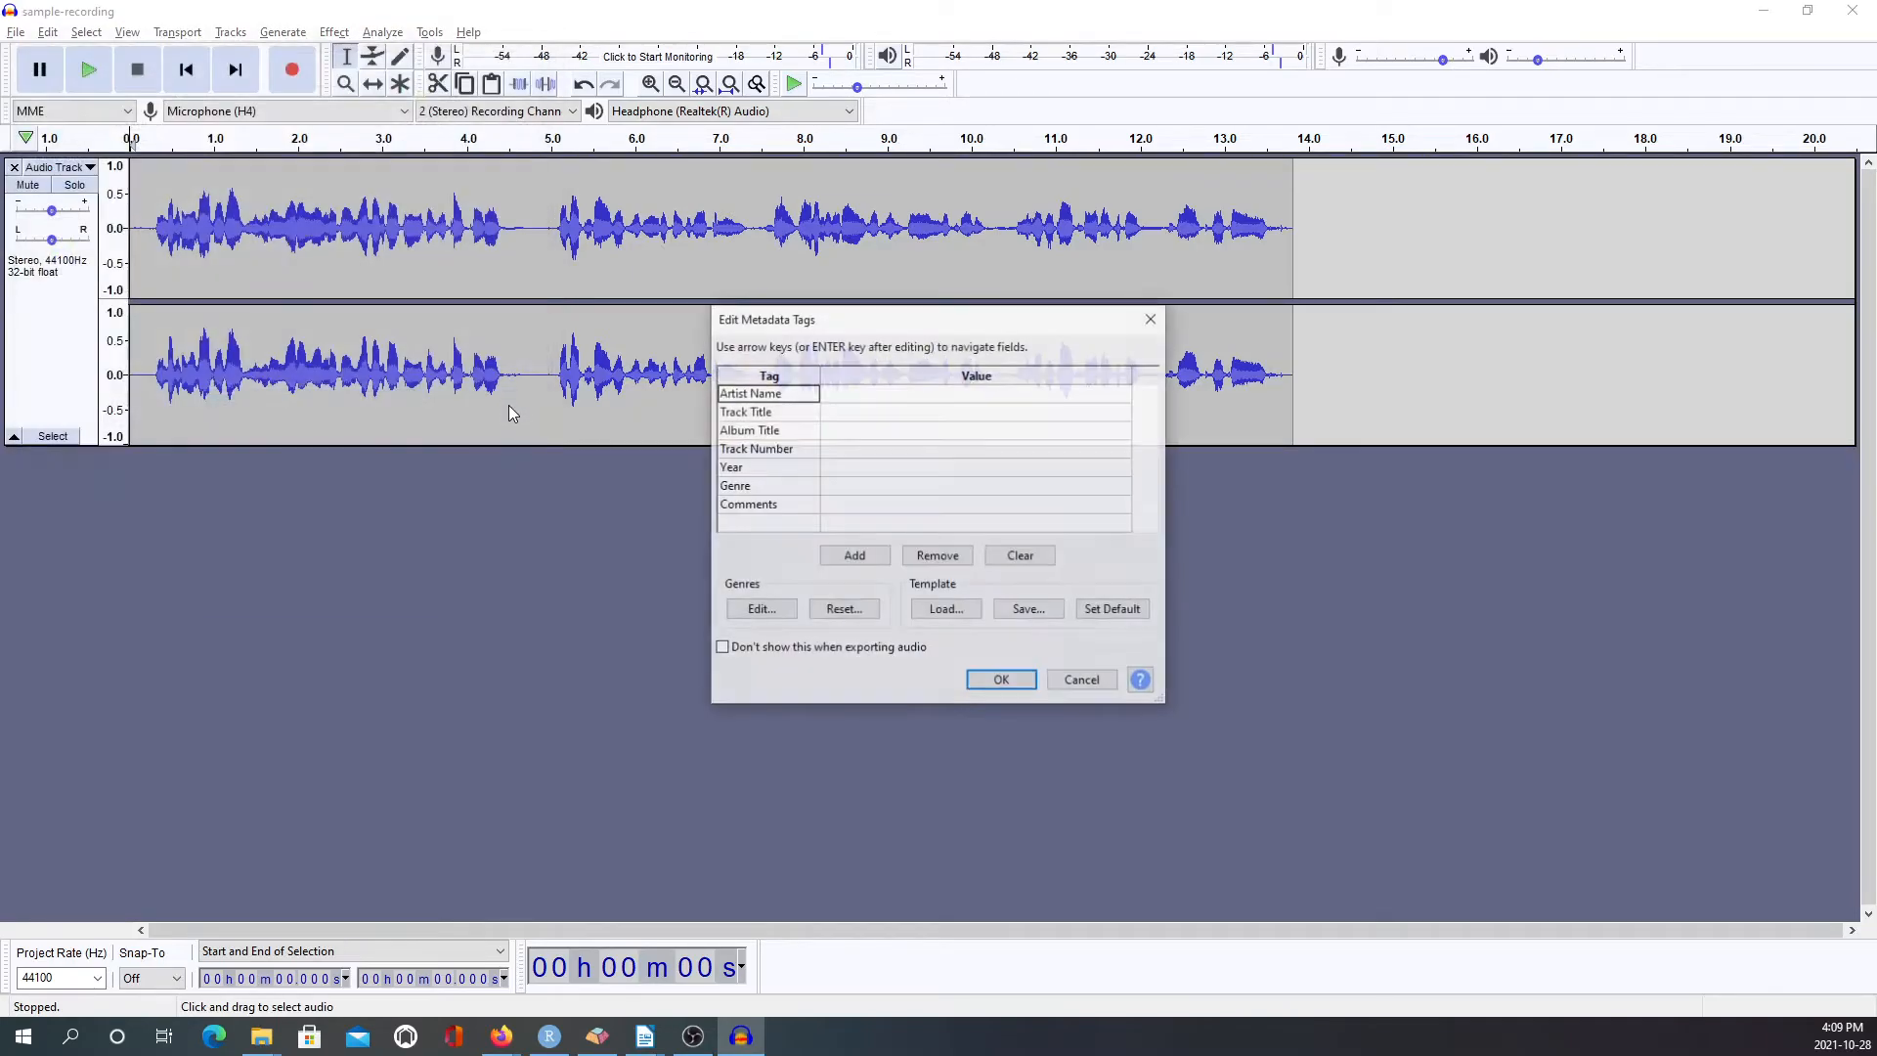
# Enter the artist's full name and the year 2021 in the MP3 metadata tags.
pyautogui.click(869, 396)
pyautogui.write('Tim')
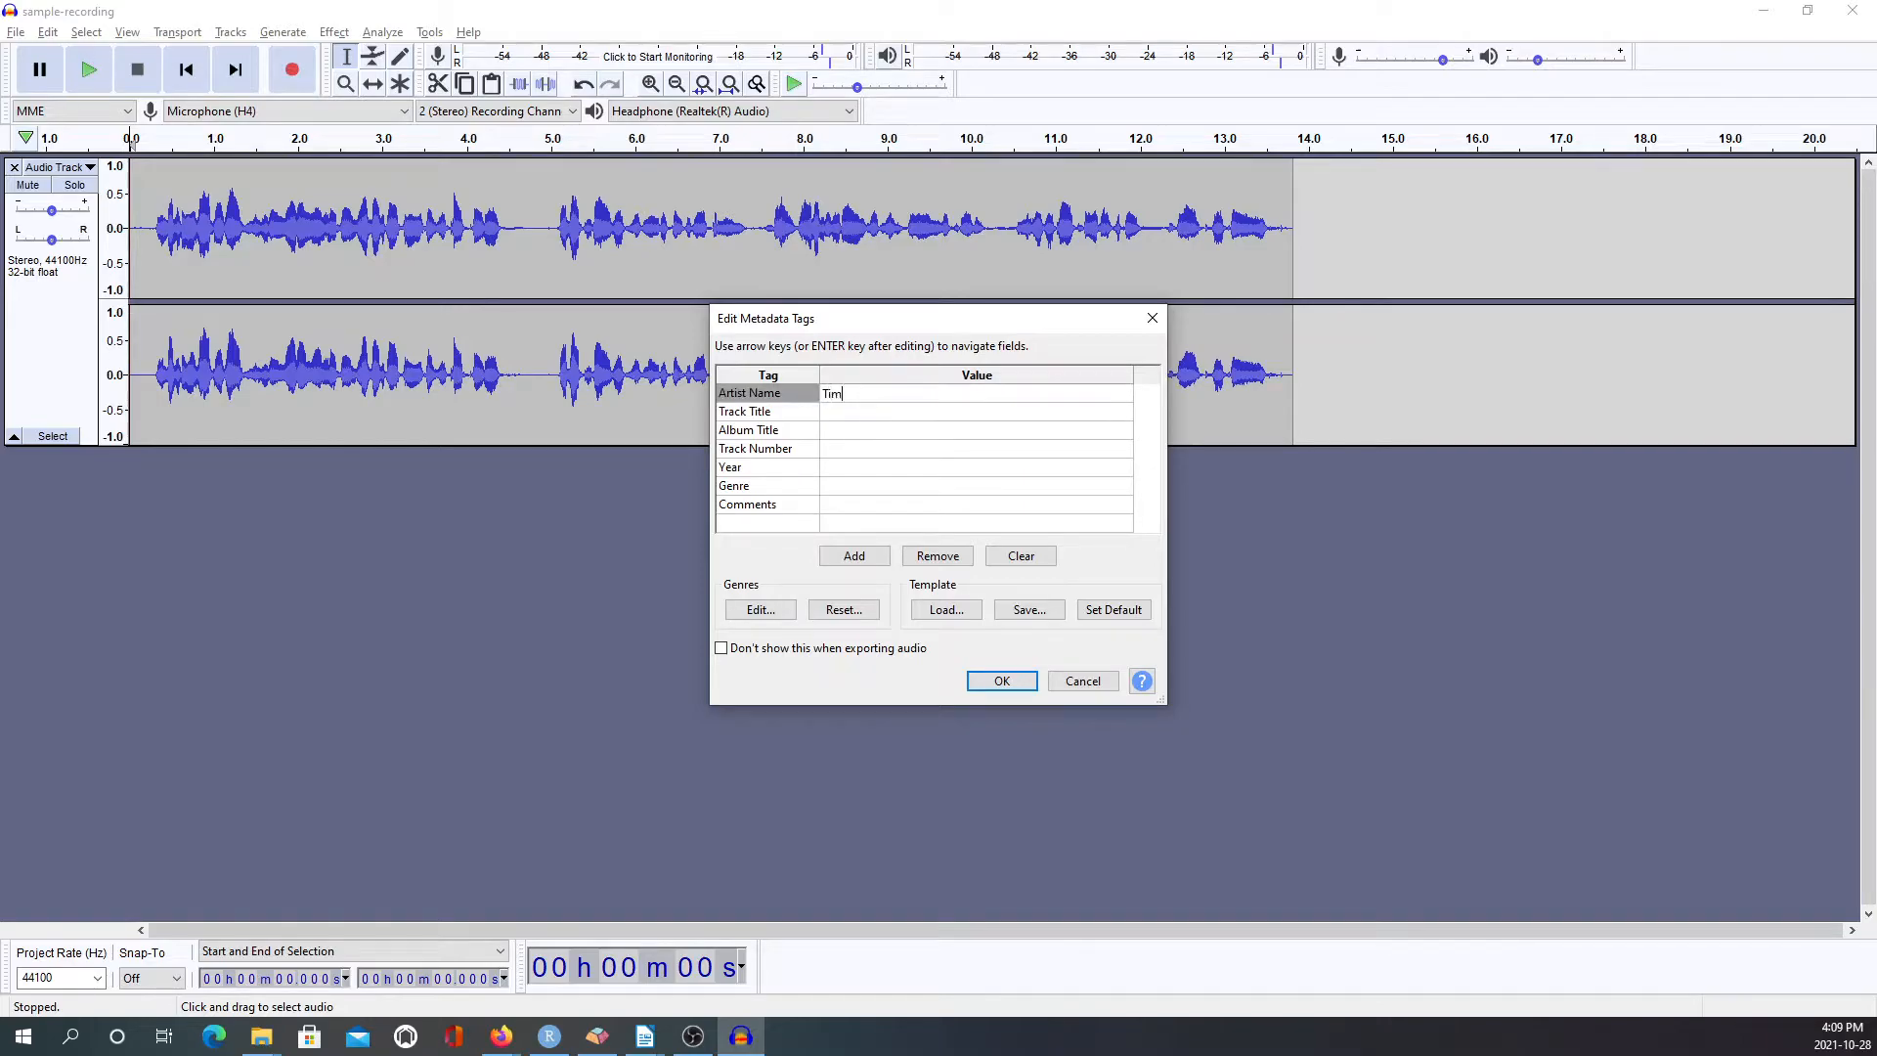
pyautogui.write(' Mills')
pyautogui.press('Return')
pyautogui.press('Down')
pyautogui.press('Down')
pyautogui.press('Down')
pyautogui.press('Down')
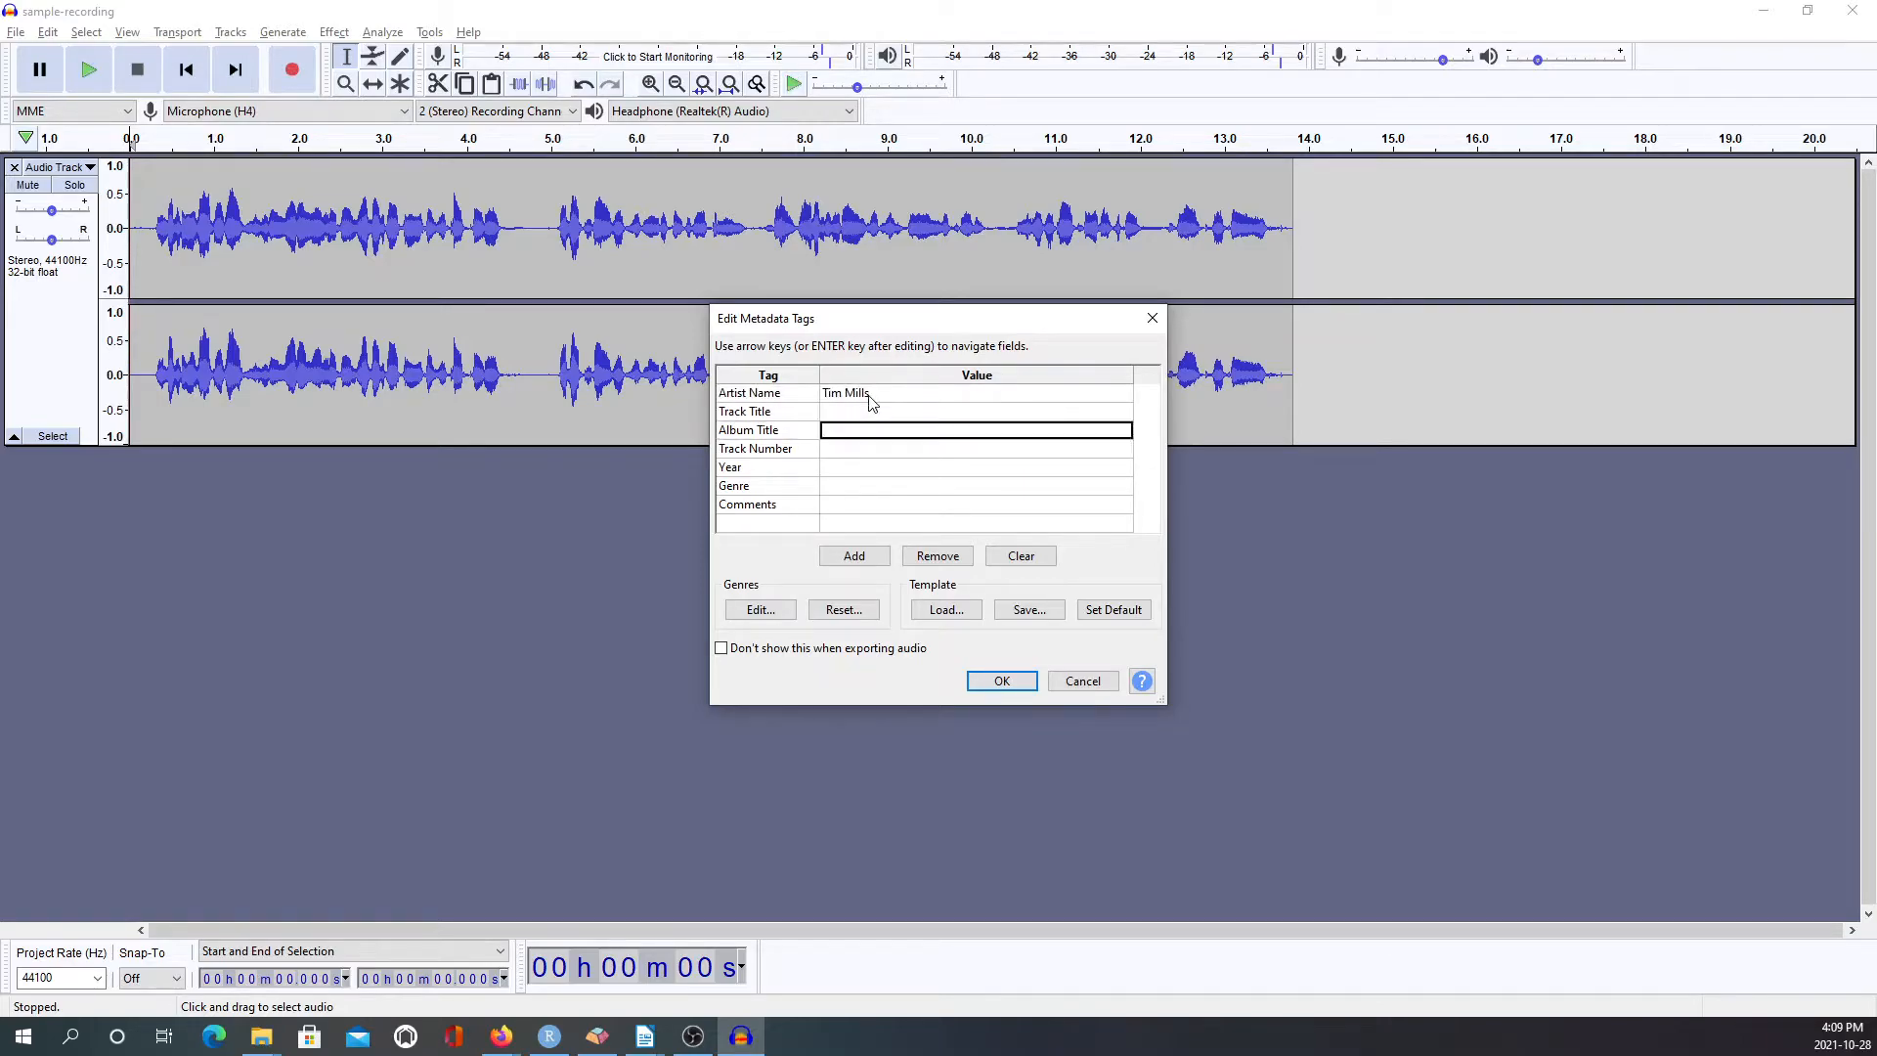
pyautogui.press('Right')
pyautogui.write('202')
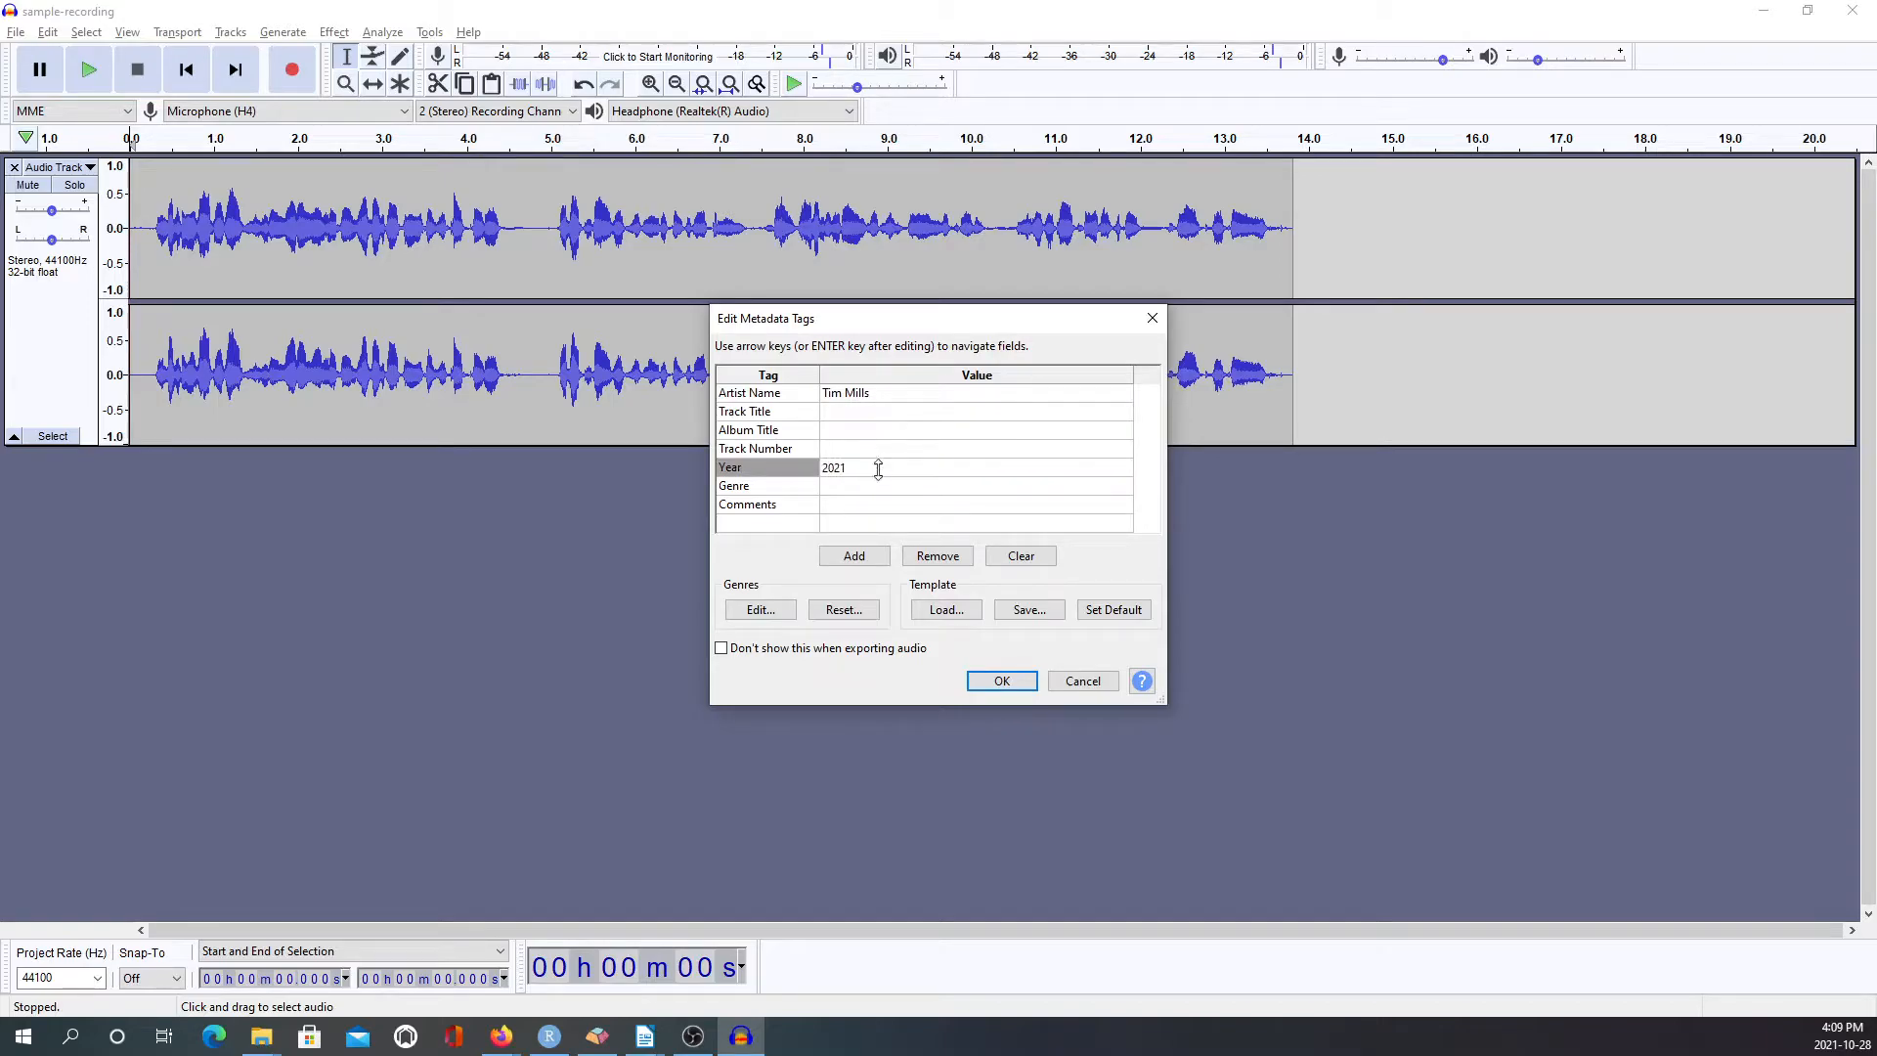
# Set the Genre tag to "Instruction prop" and complete the MP3 export.
pyautogui.click(853, 487)
pyautogui.write('Ins')
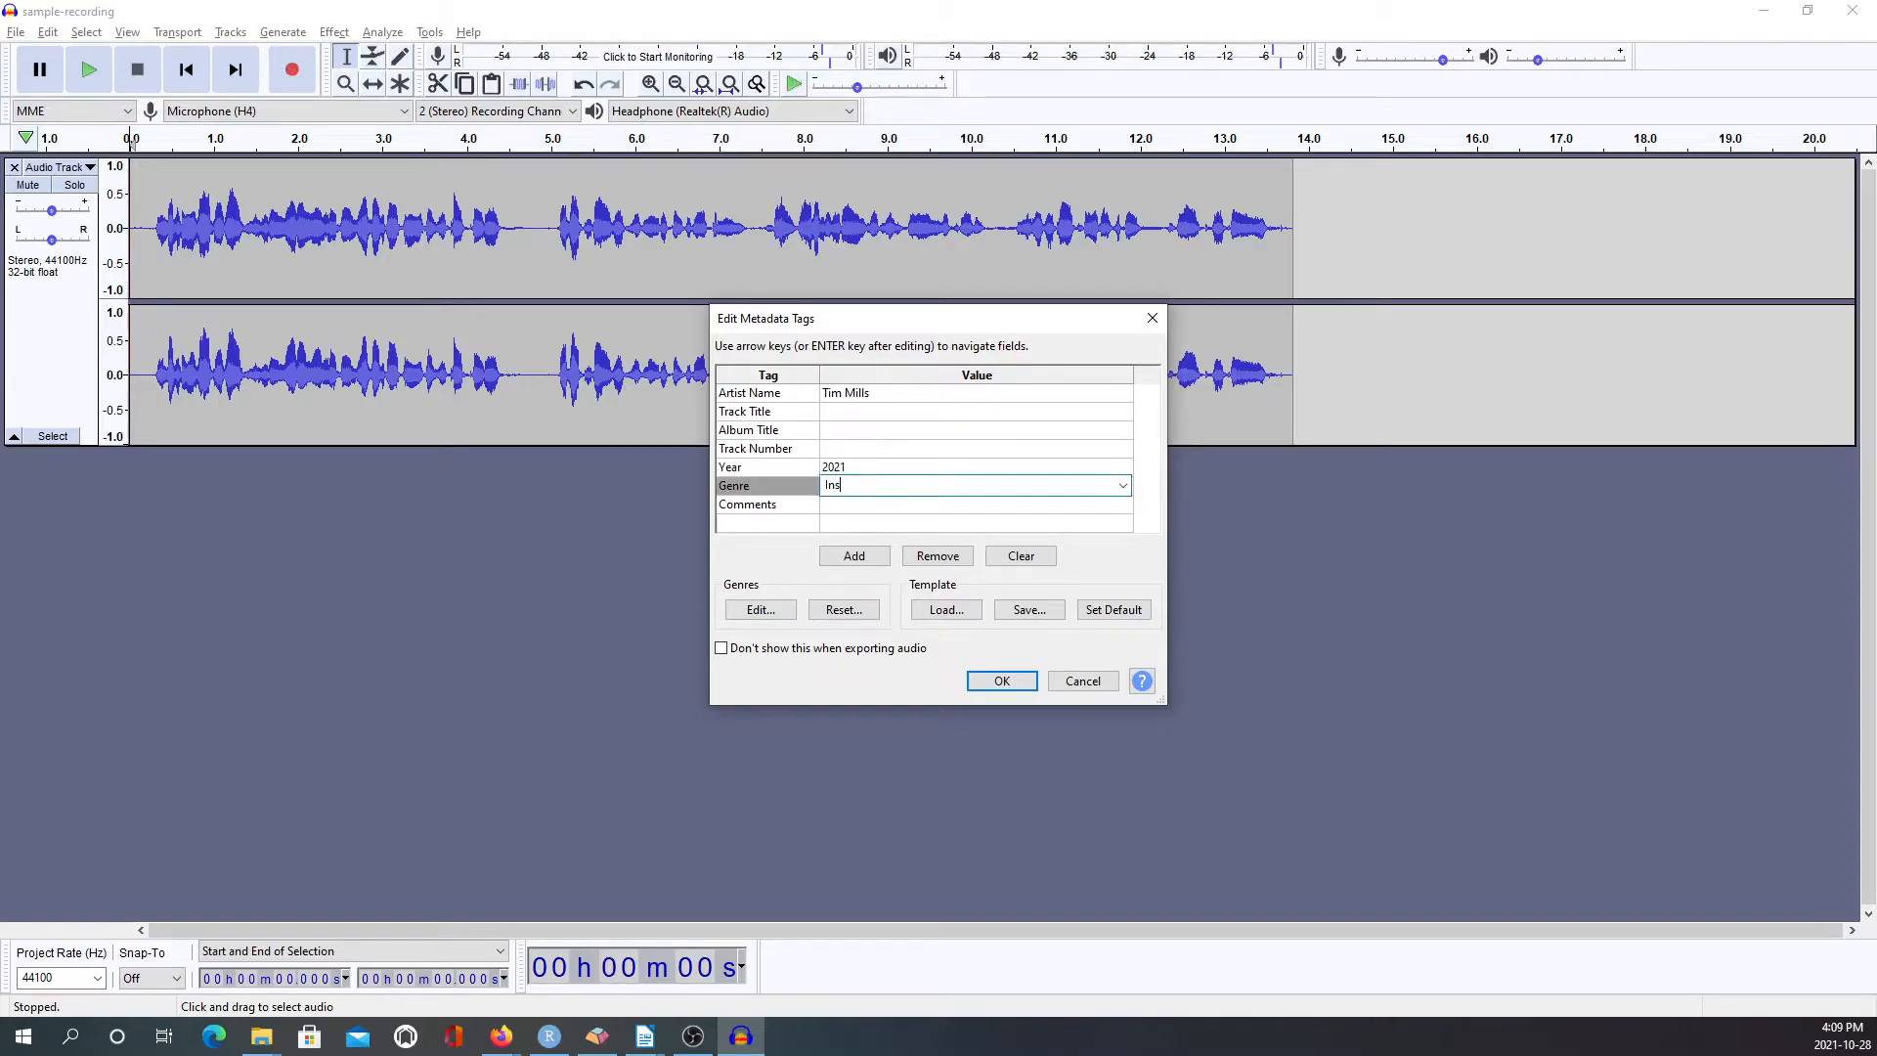
pyautogui.write('truction prop')
pyautogui.click(991, 685)
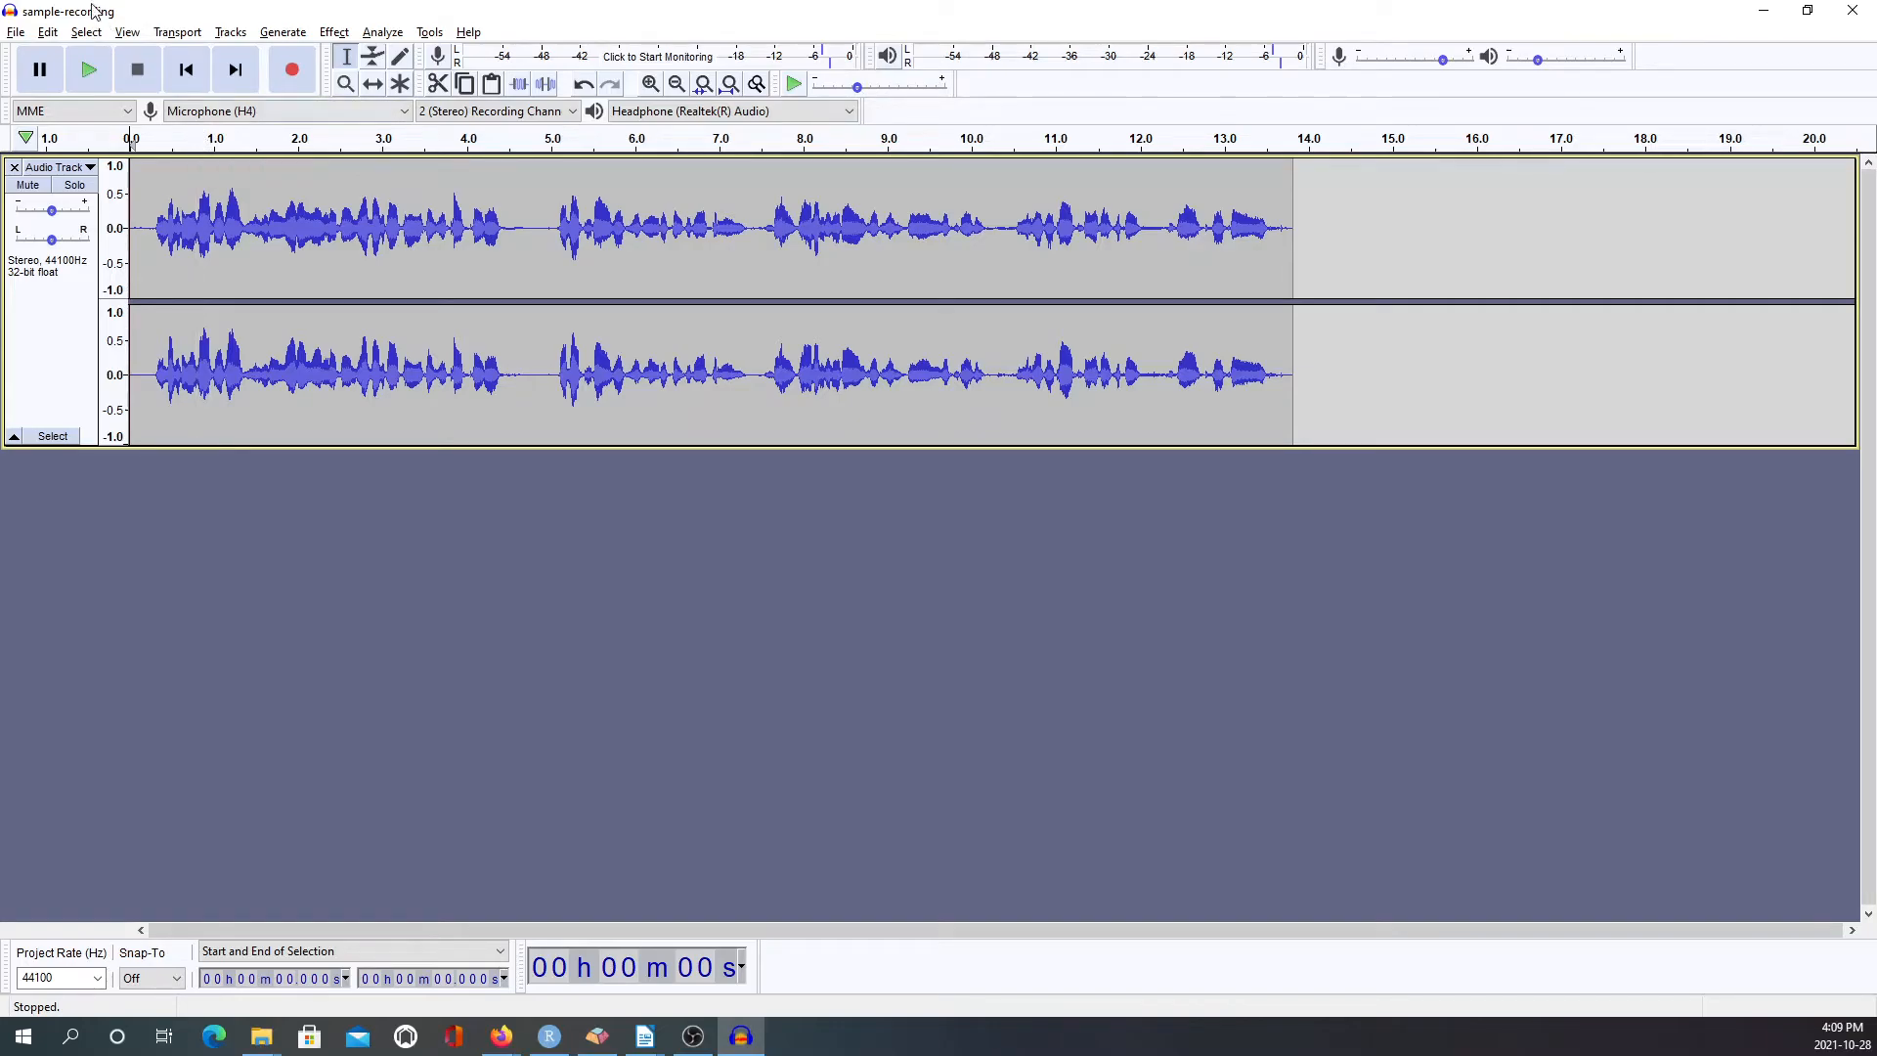
# Export the recording as a WAV file named sample-recording with Signed 16-bit PCM encoding, keeping the same metadata tags.
pyautogui.click(14, 35)
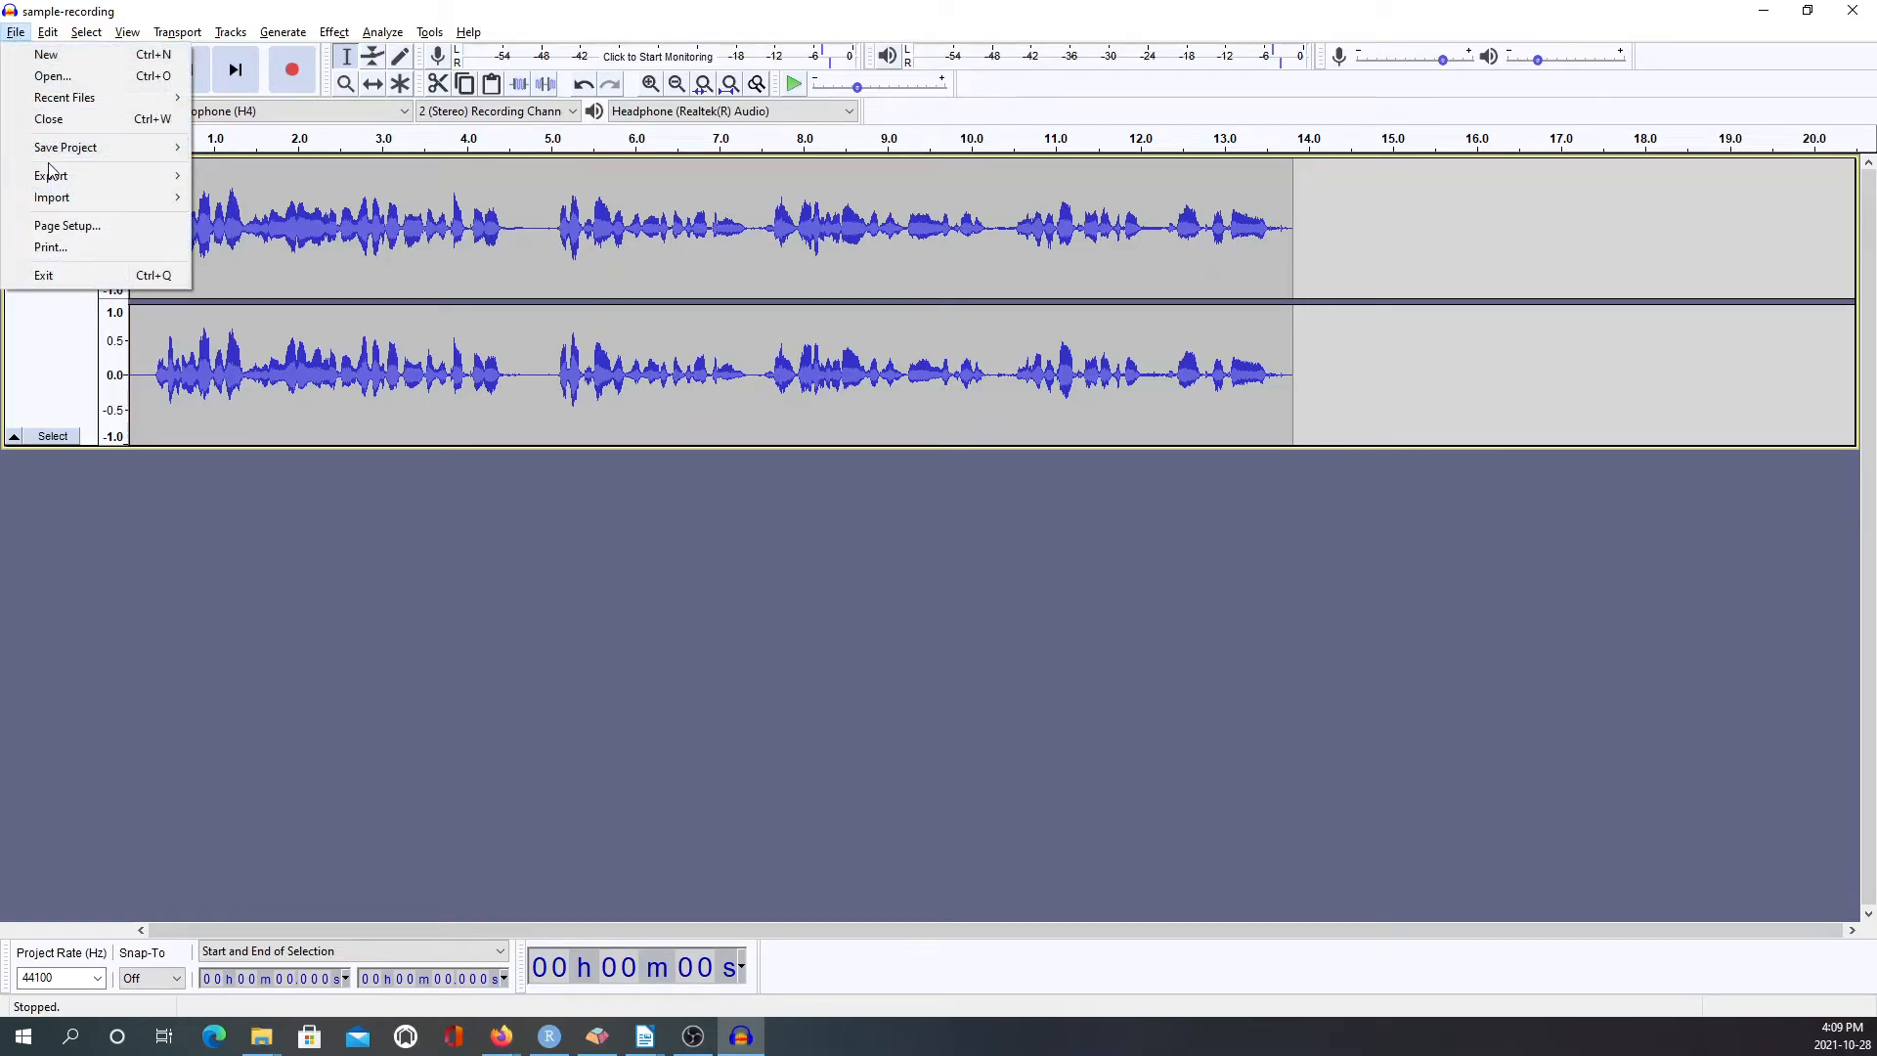
pyautogui.moveTo(65, 182)
pyautogui.click(298, 196)
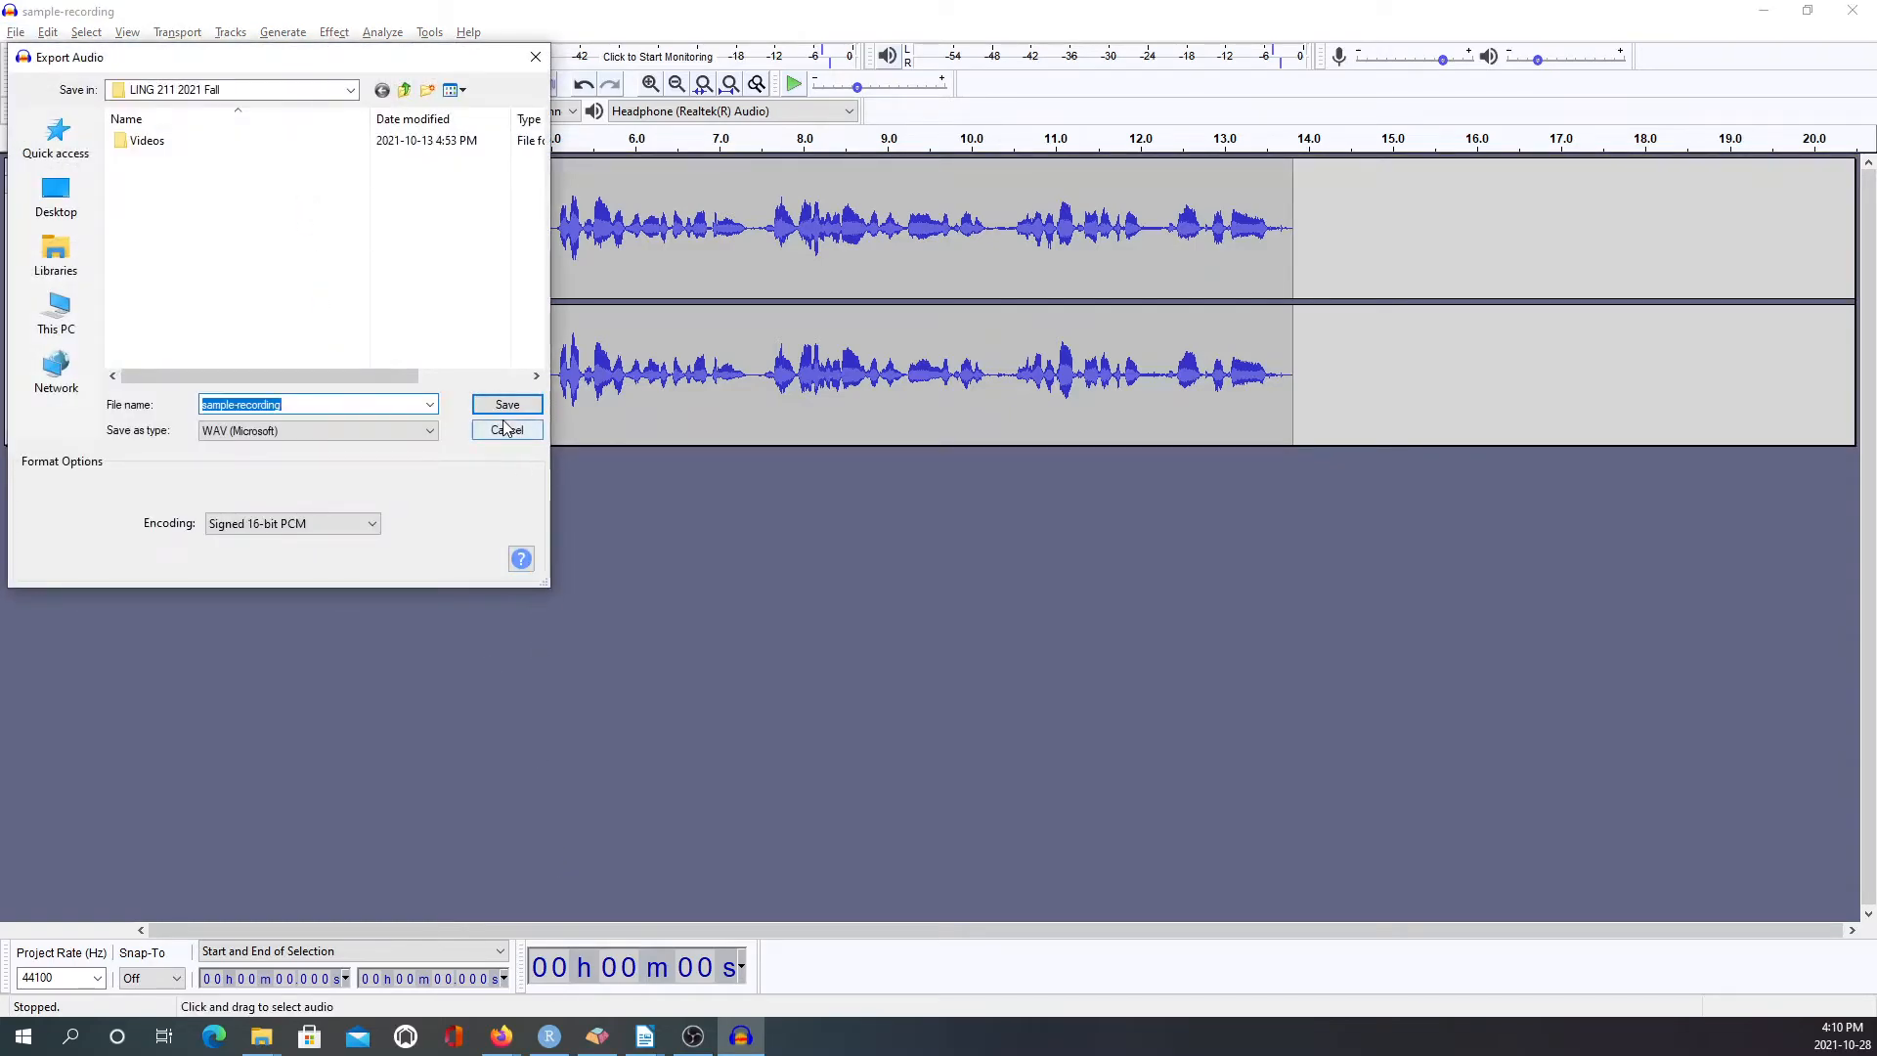
pyautogui.click(501, 403)
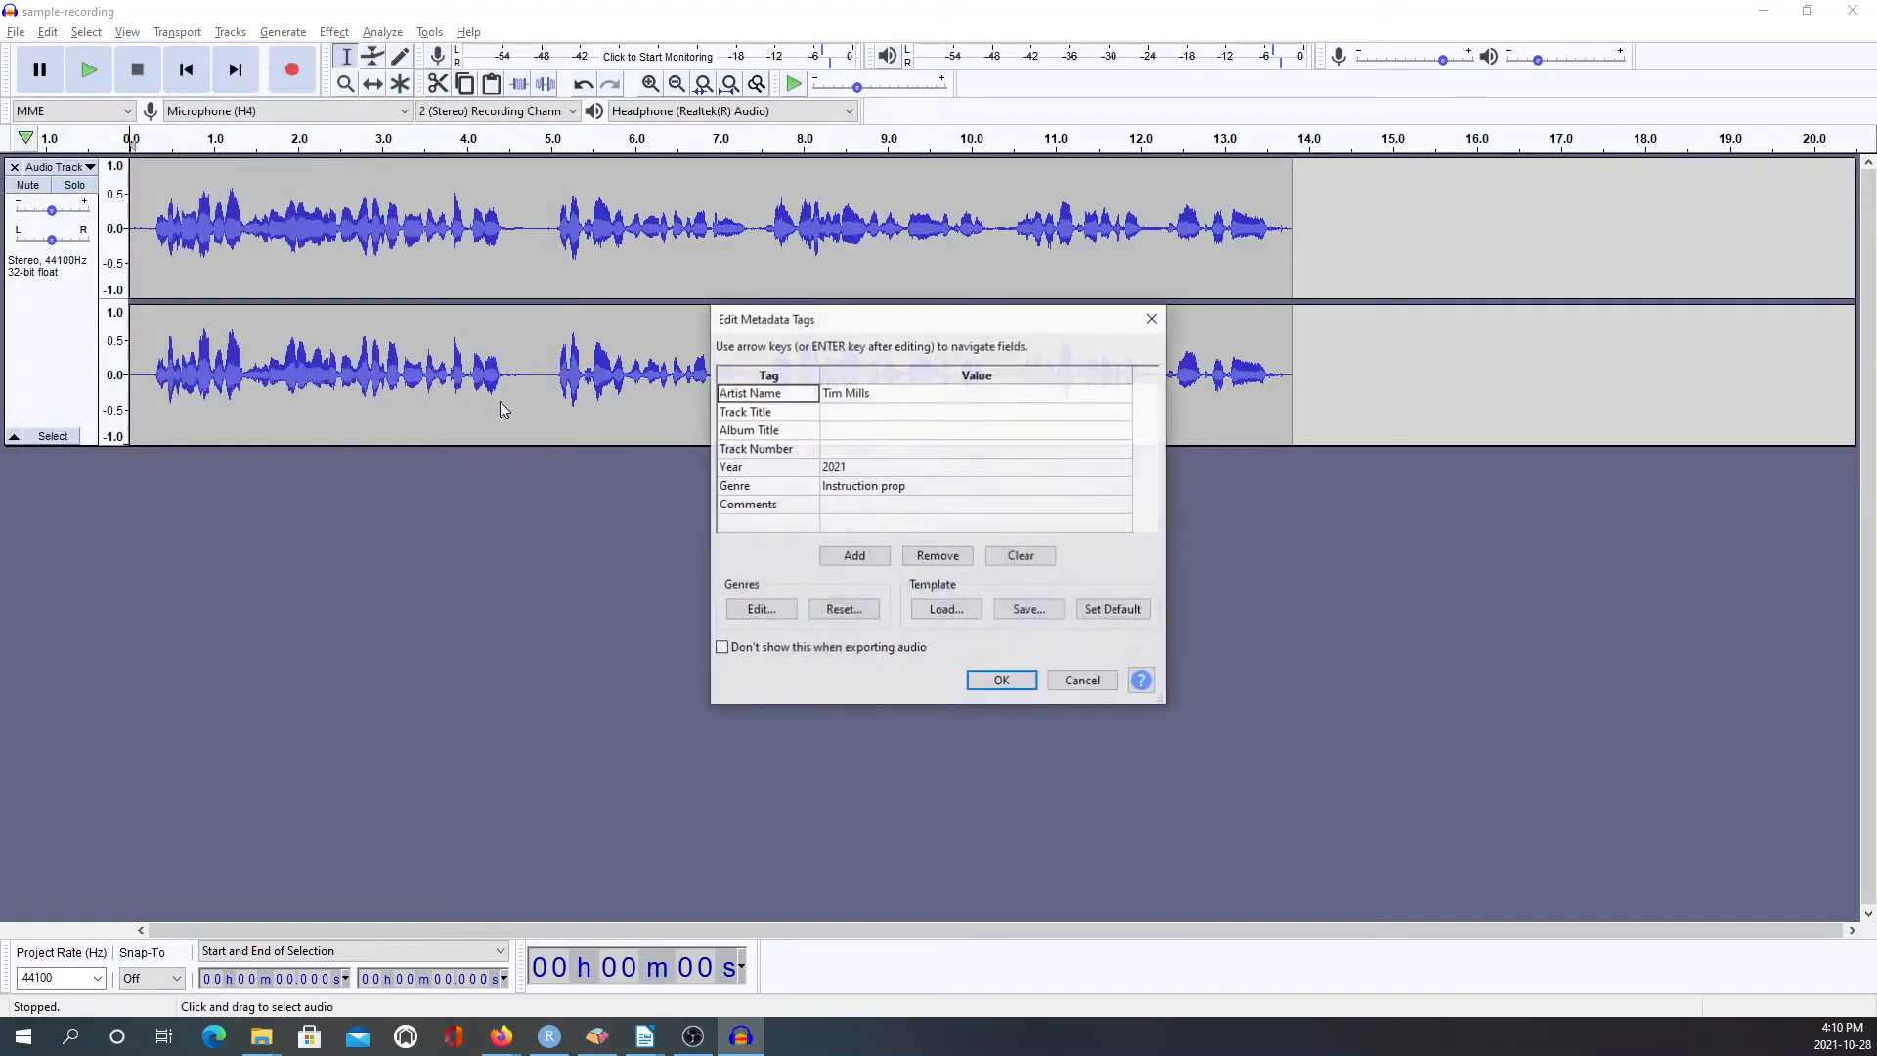
pyautogui.click(1002, 682)
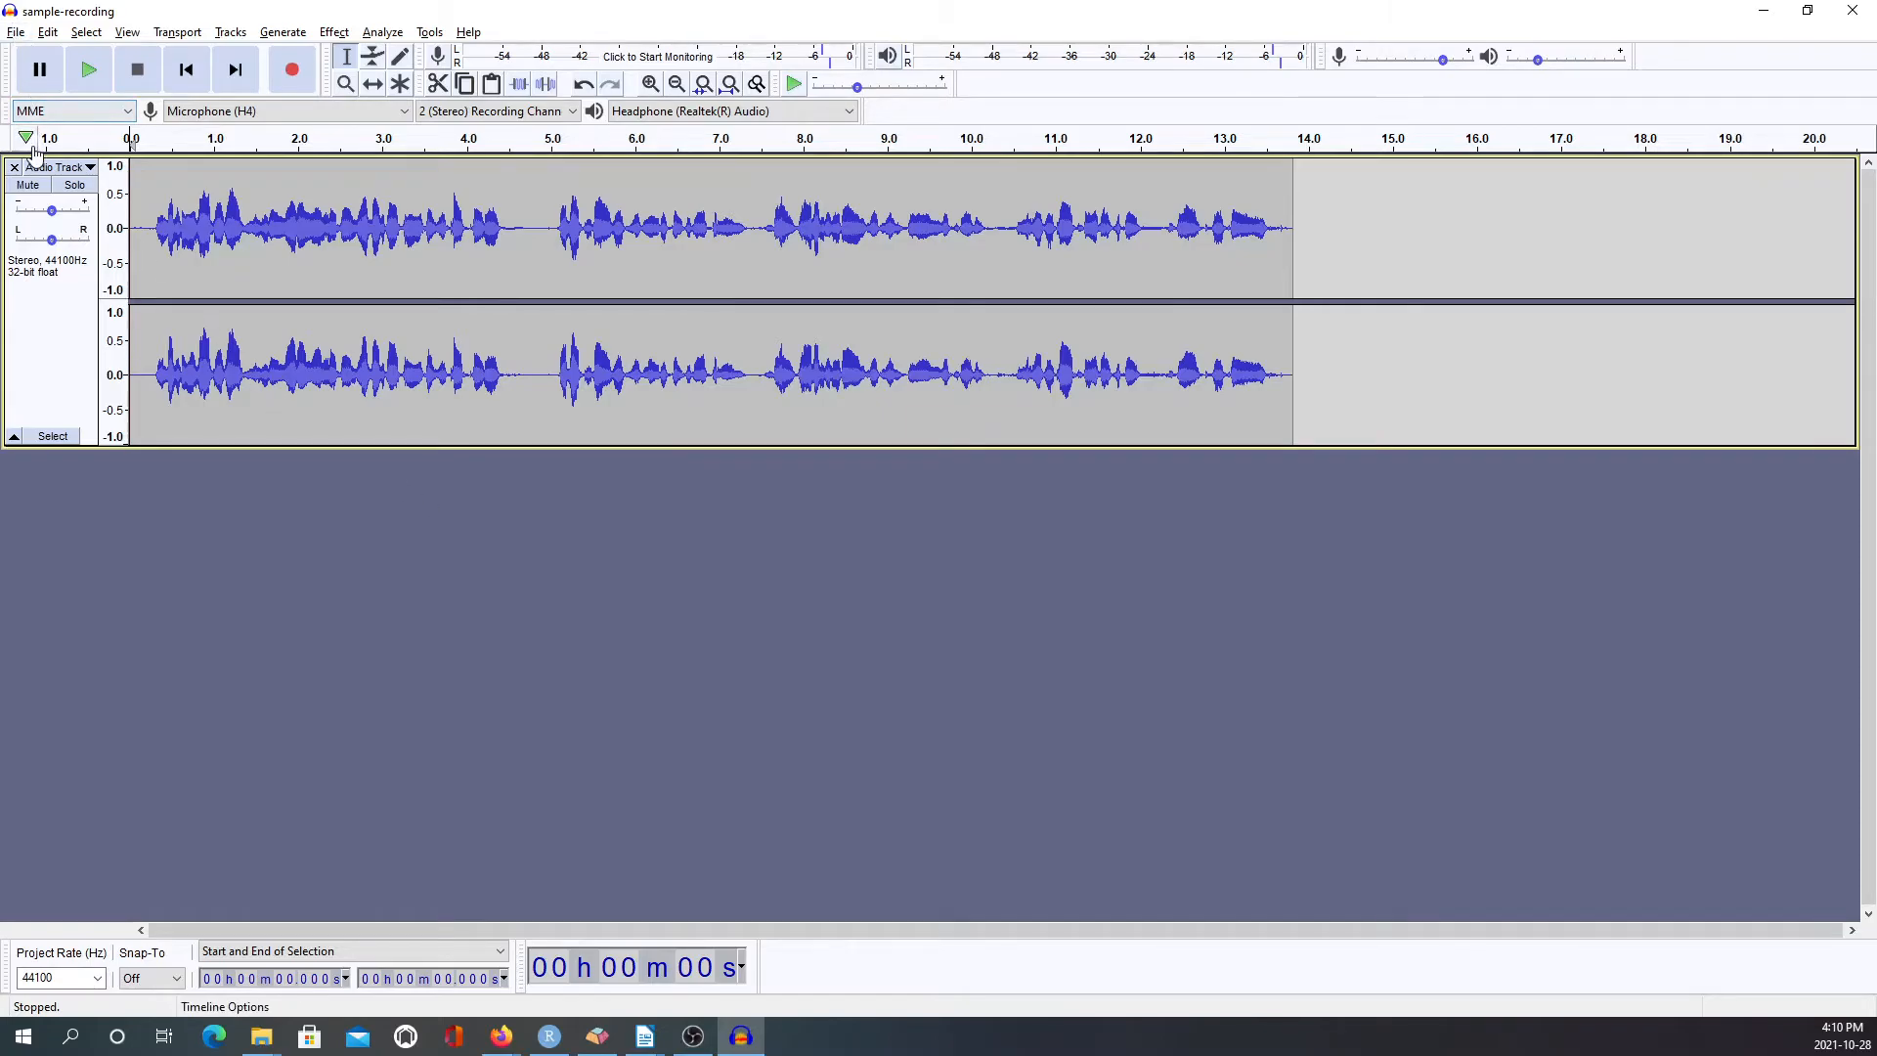
# Switch to the LING 211 2021 Fall folder in File Explorer and compare the sizes of the sample-recording MP3, WAV and project files.
pyautogui.hotkey('alt', 'Tab')
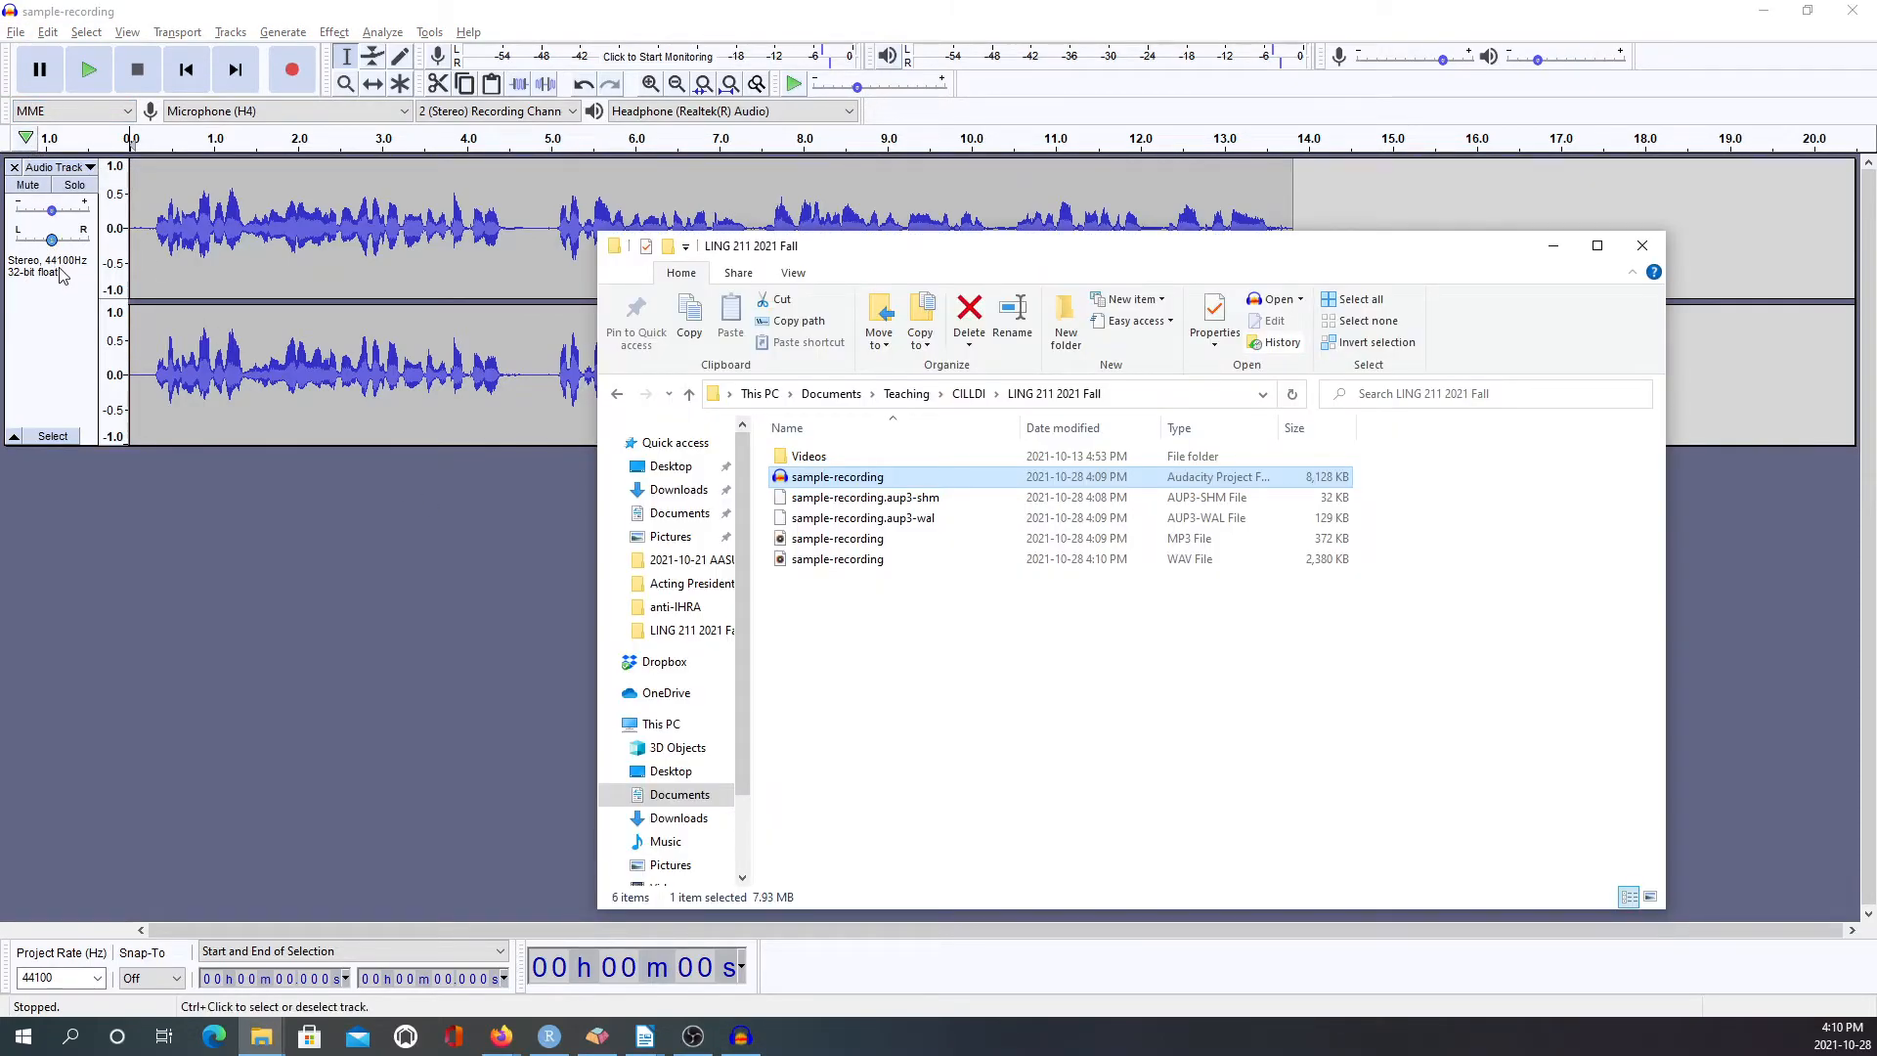
pyautogui.click(831, 539)
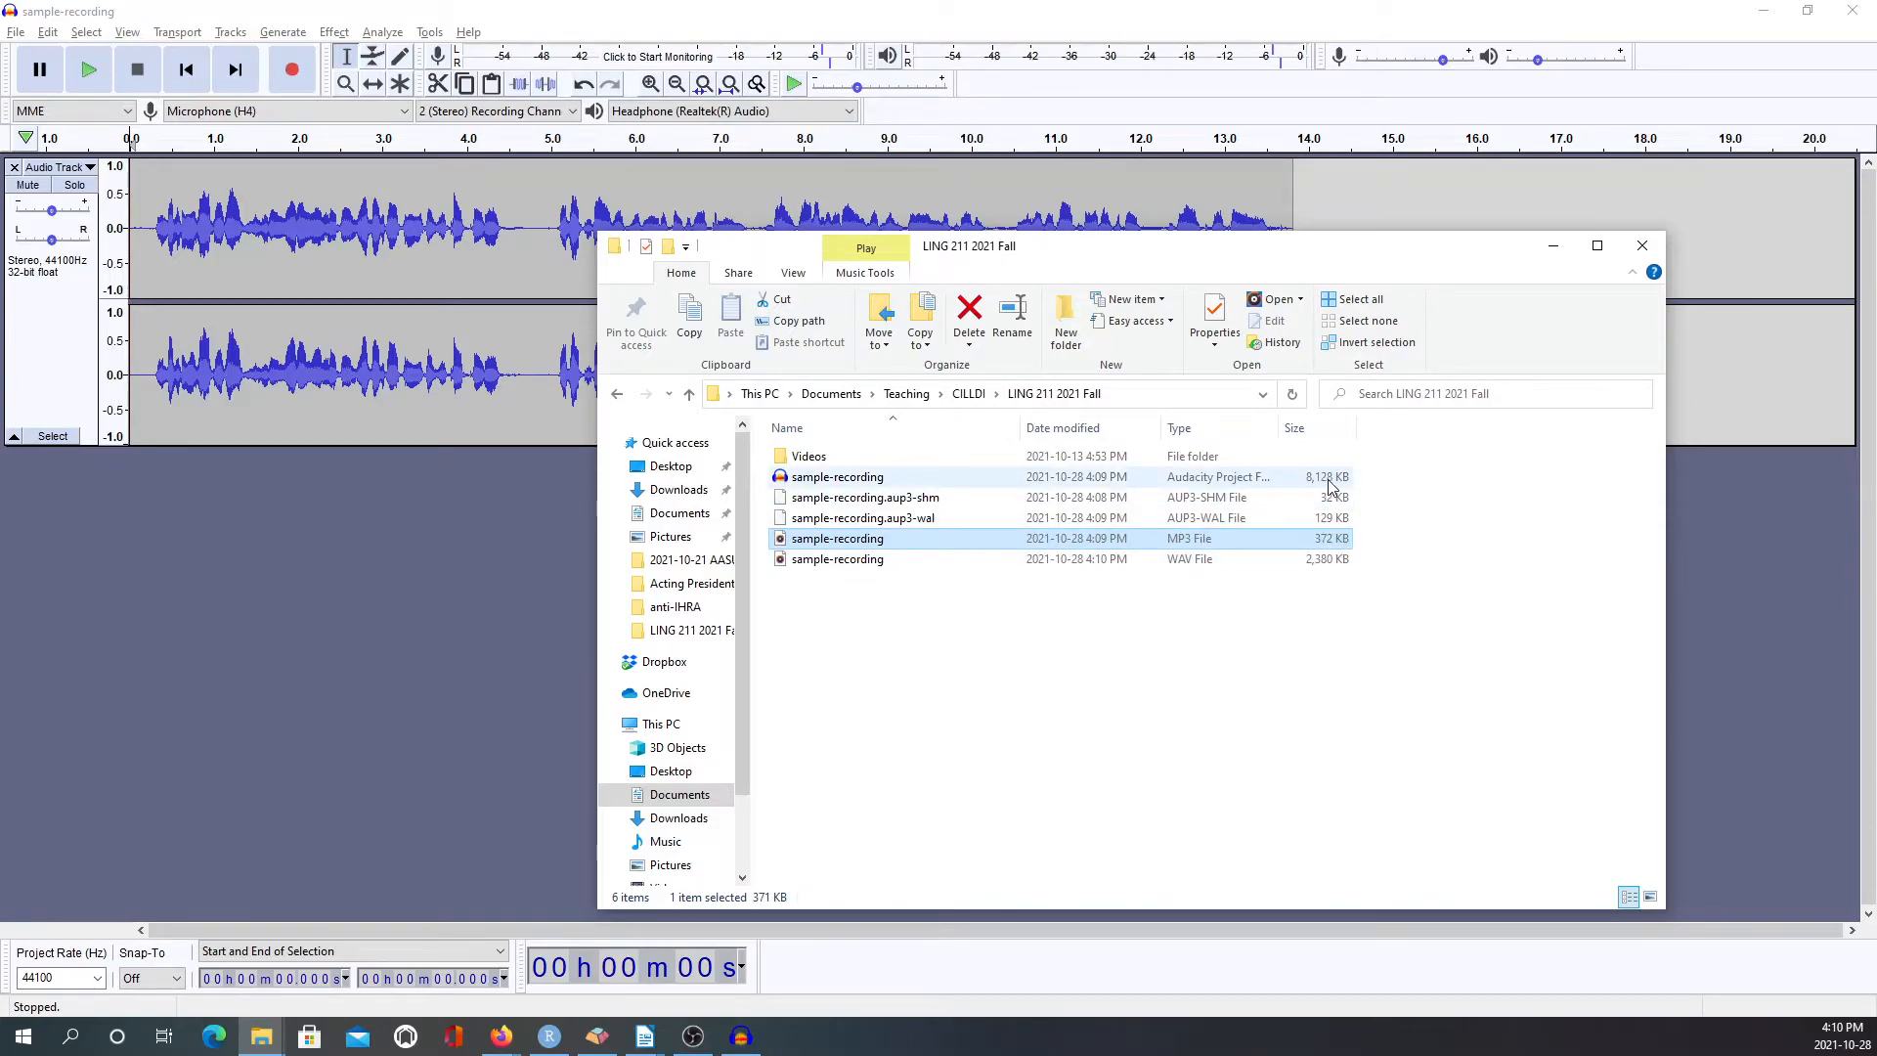
pyautogui.click(869, 565)
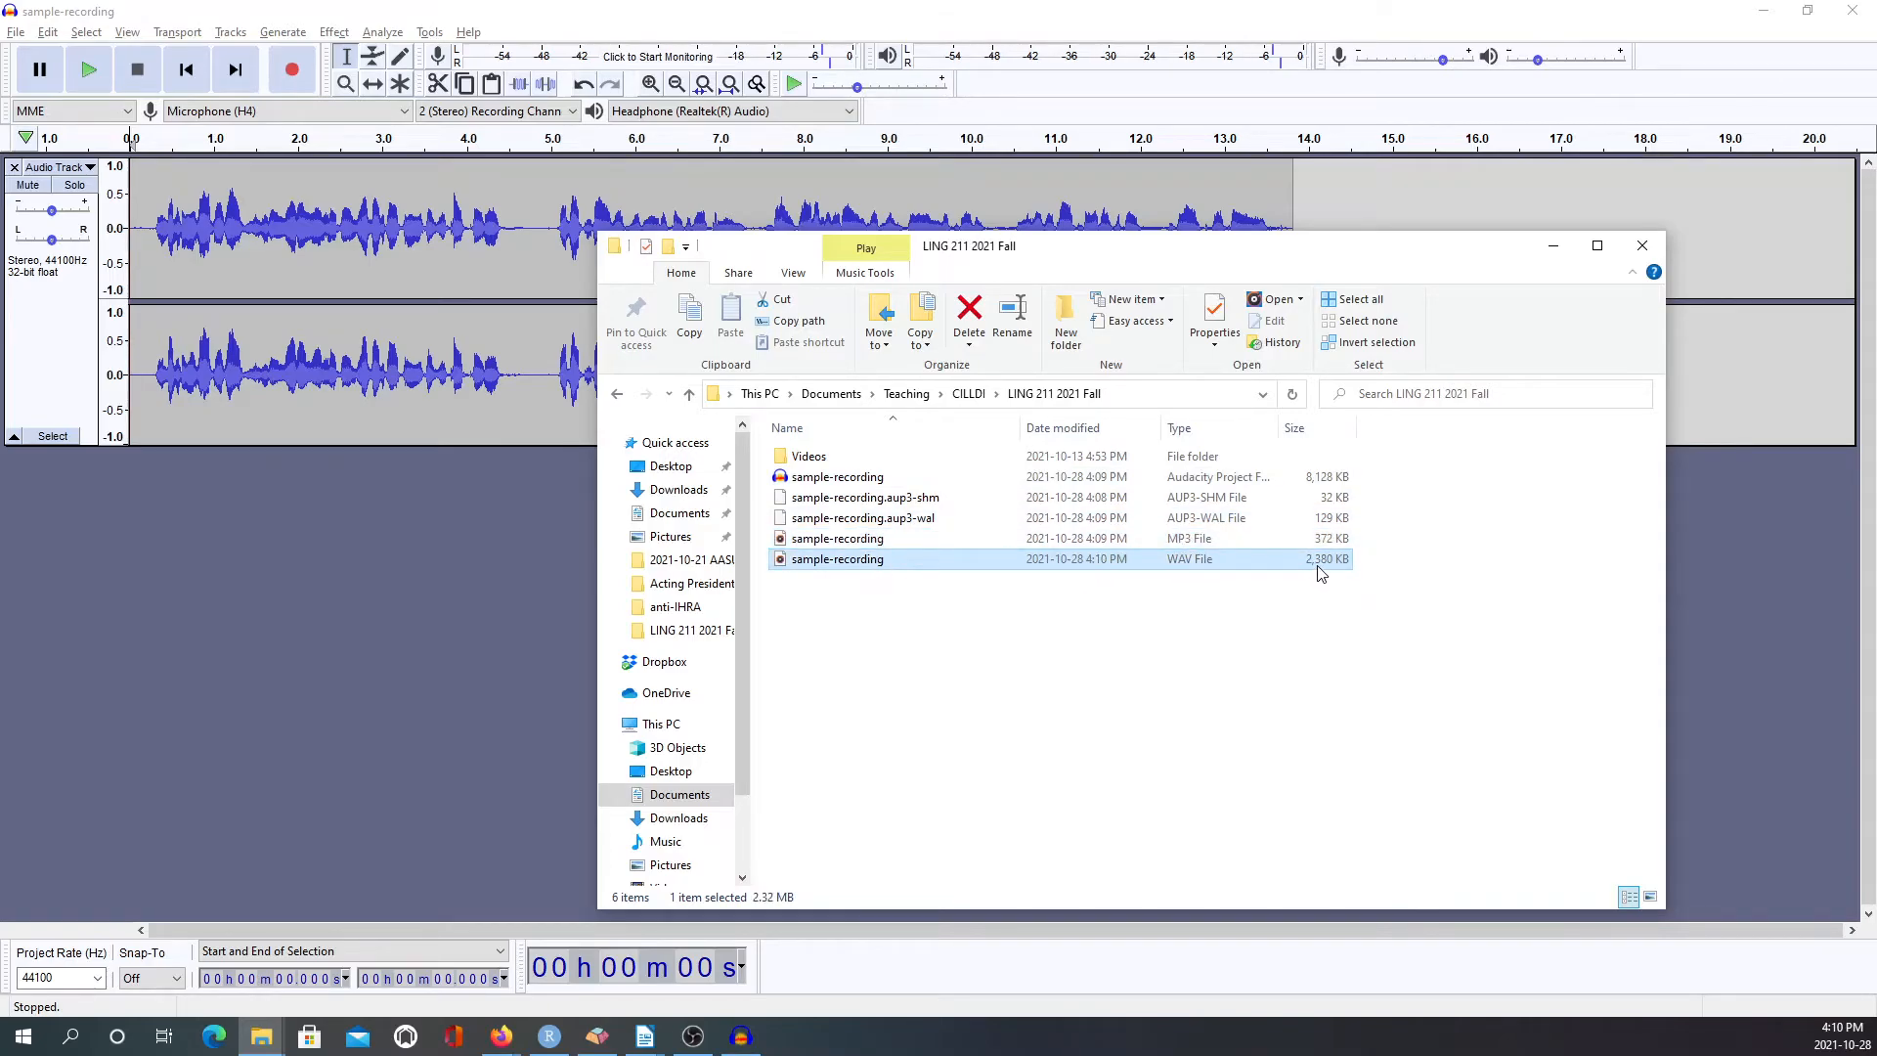
pyautogui.click(1310, 538)
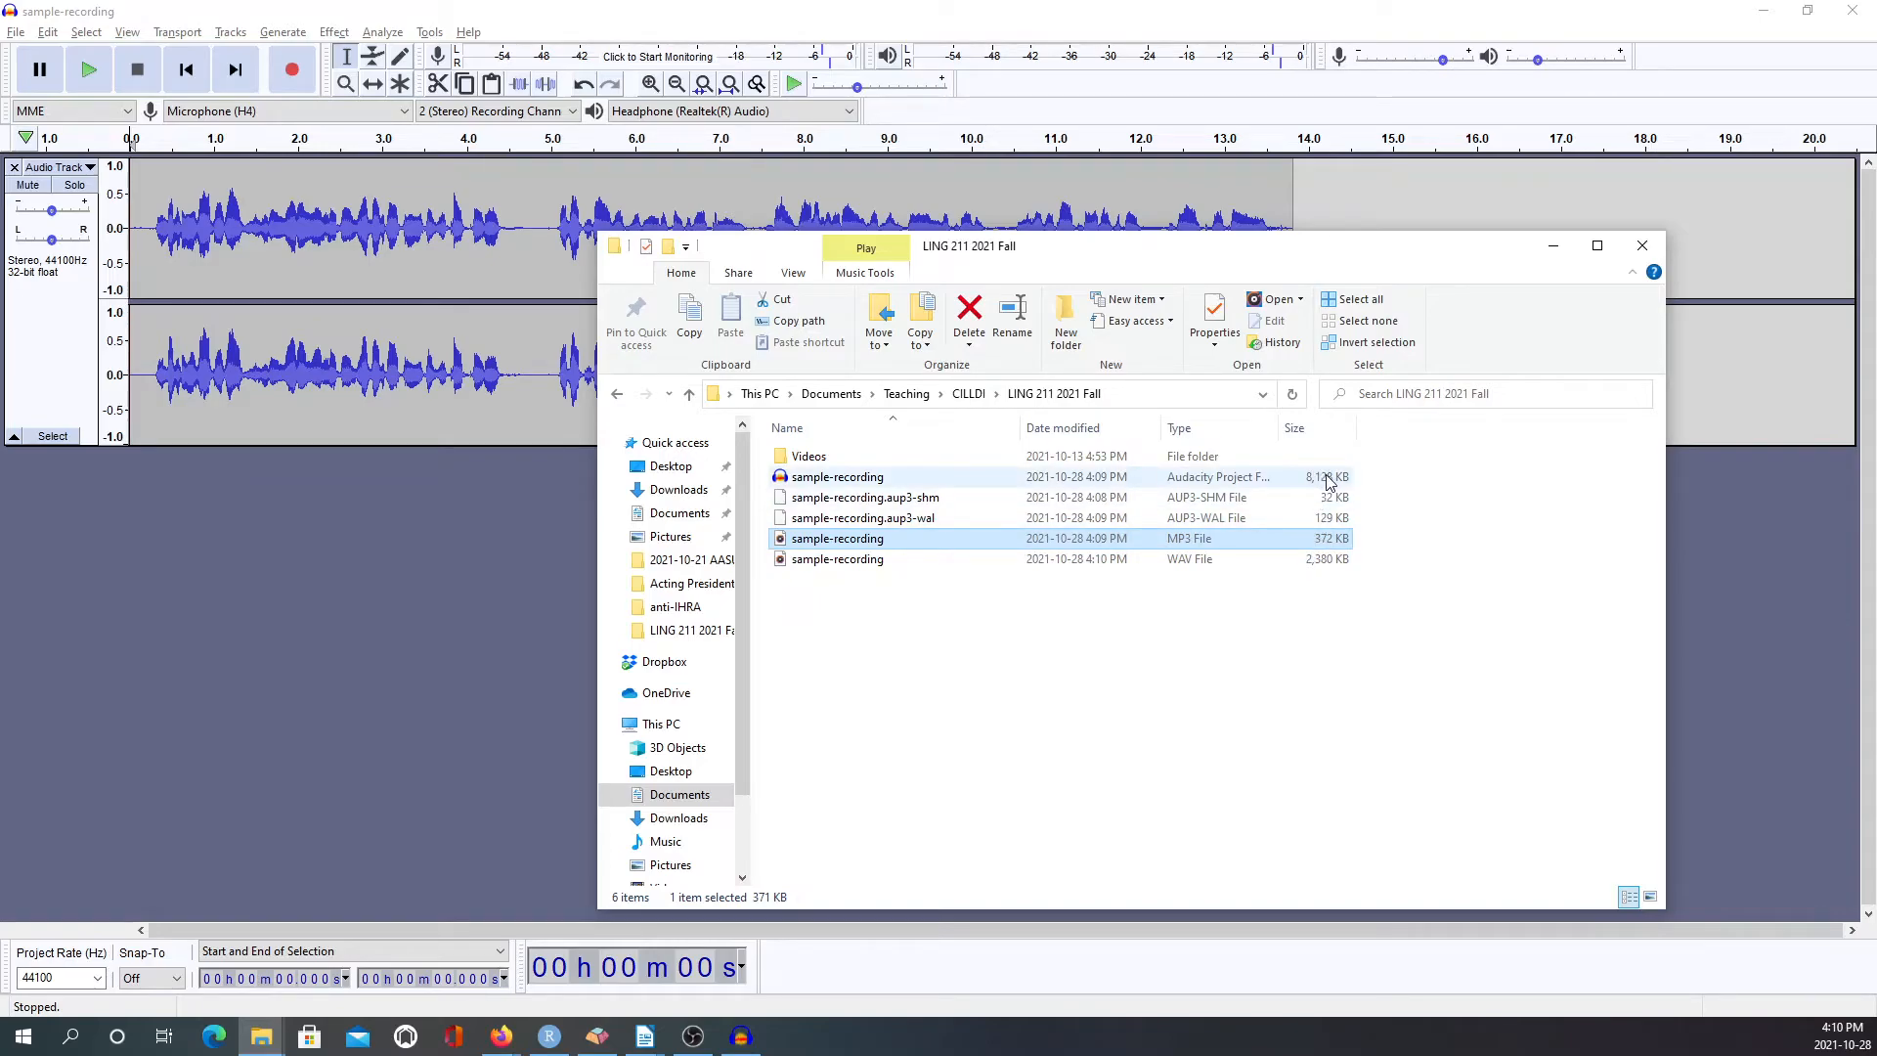
pyautogui.click(1314, 563)
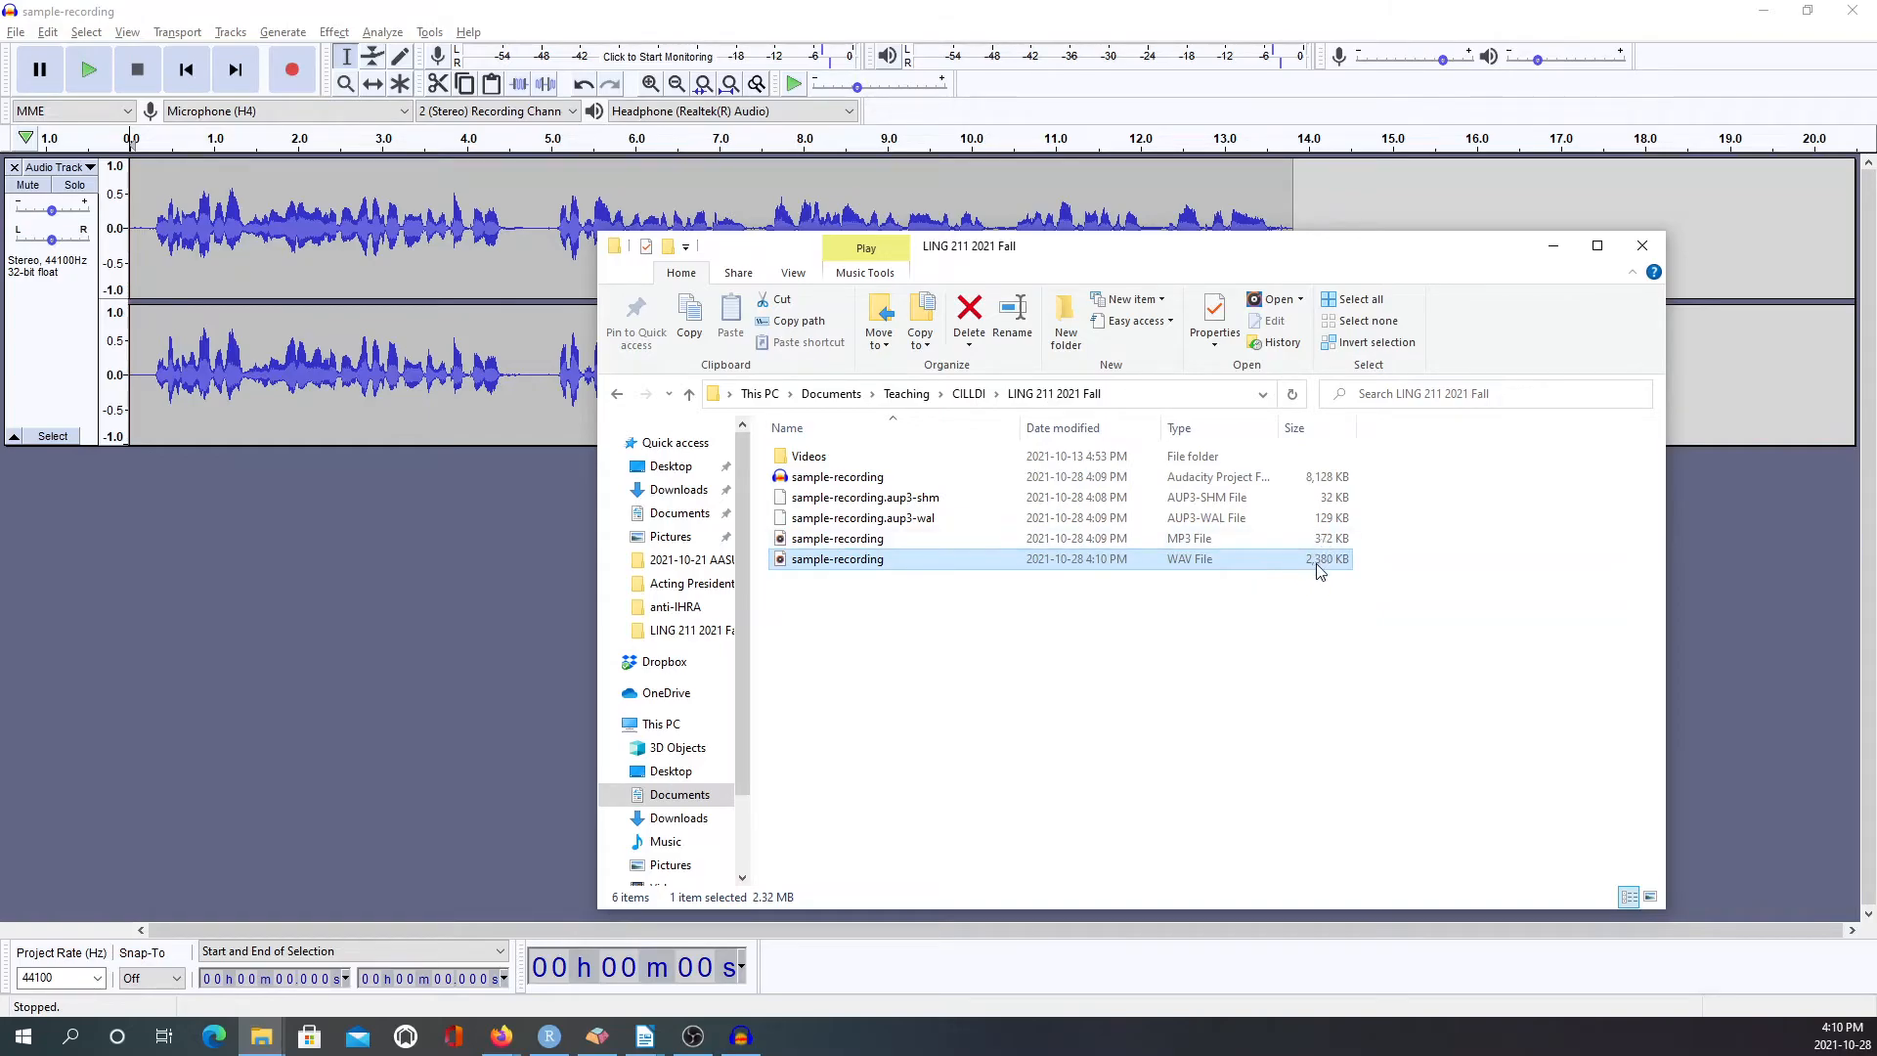
pyautogui.click(1316, 543)
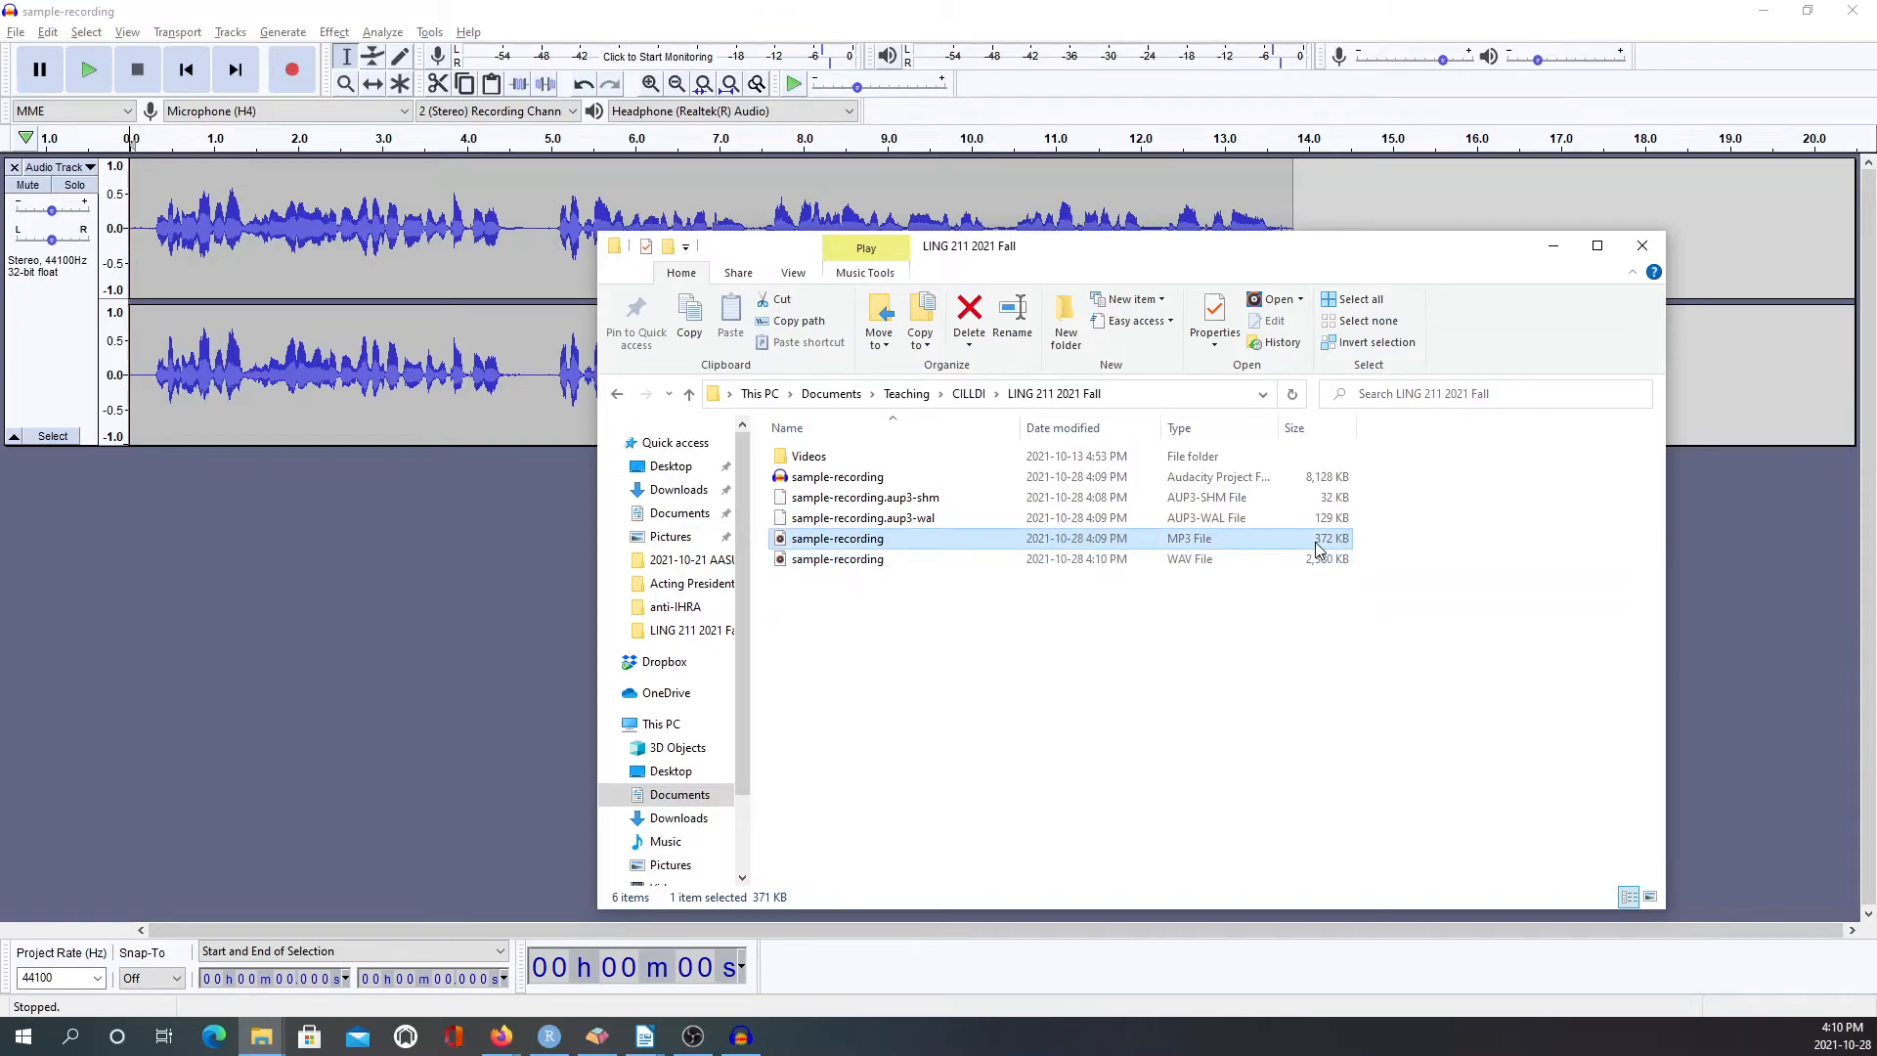
pyautogui.click(1311, 563)
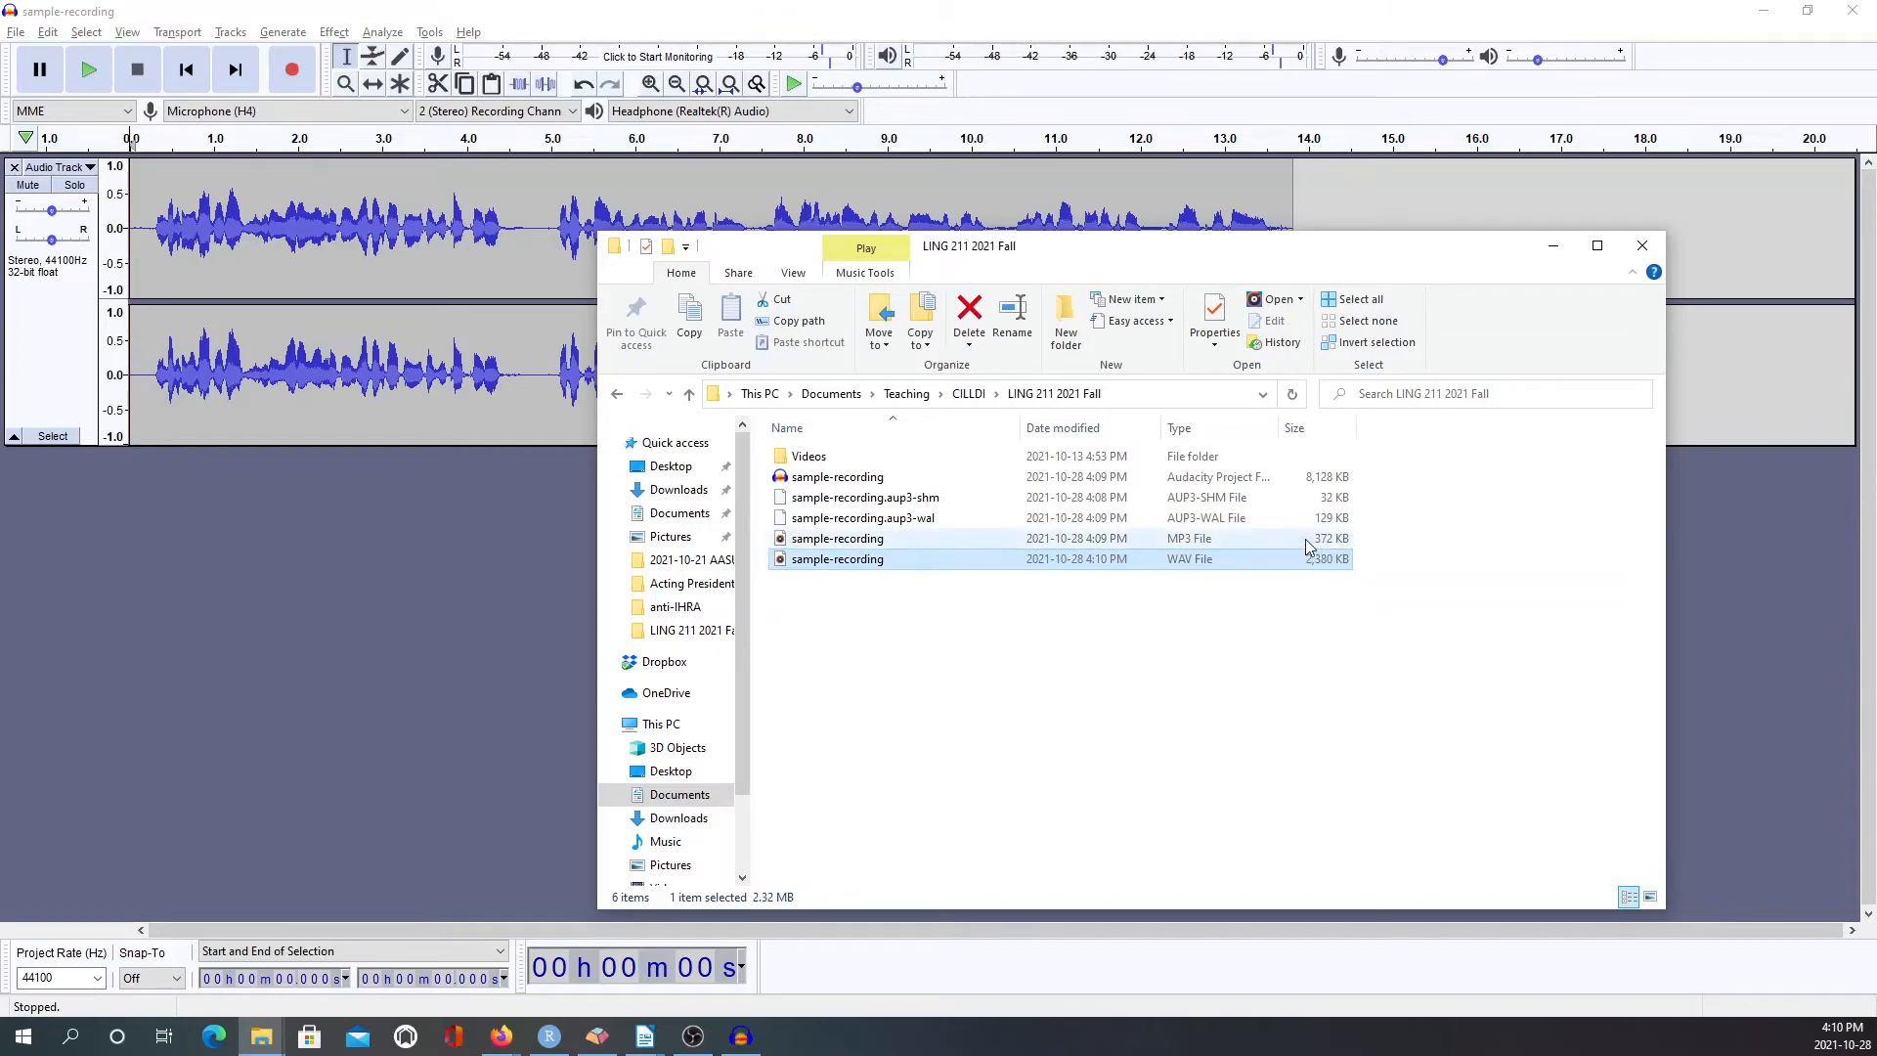
pyautogui.click(1308, 481)
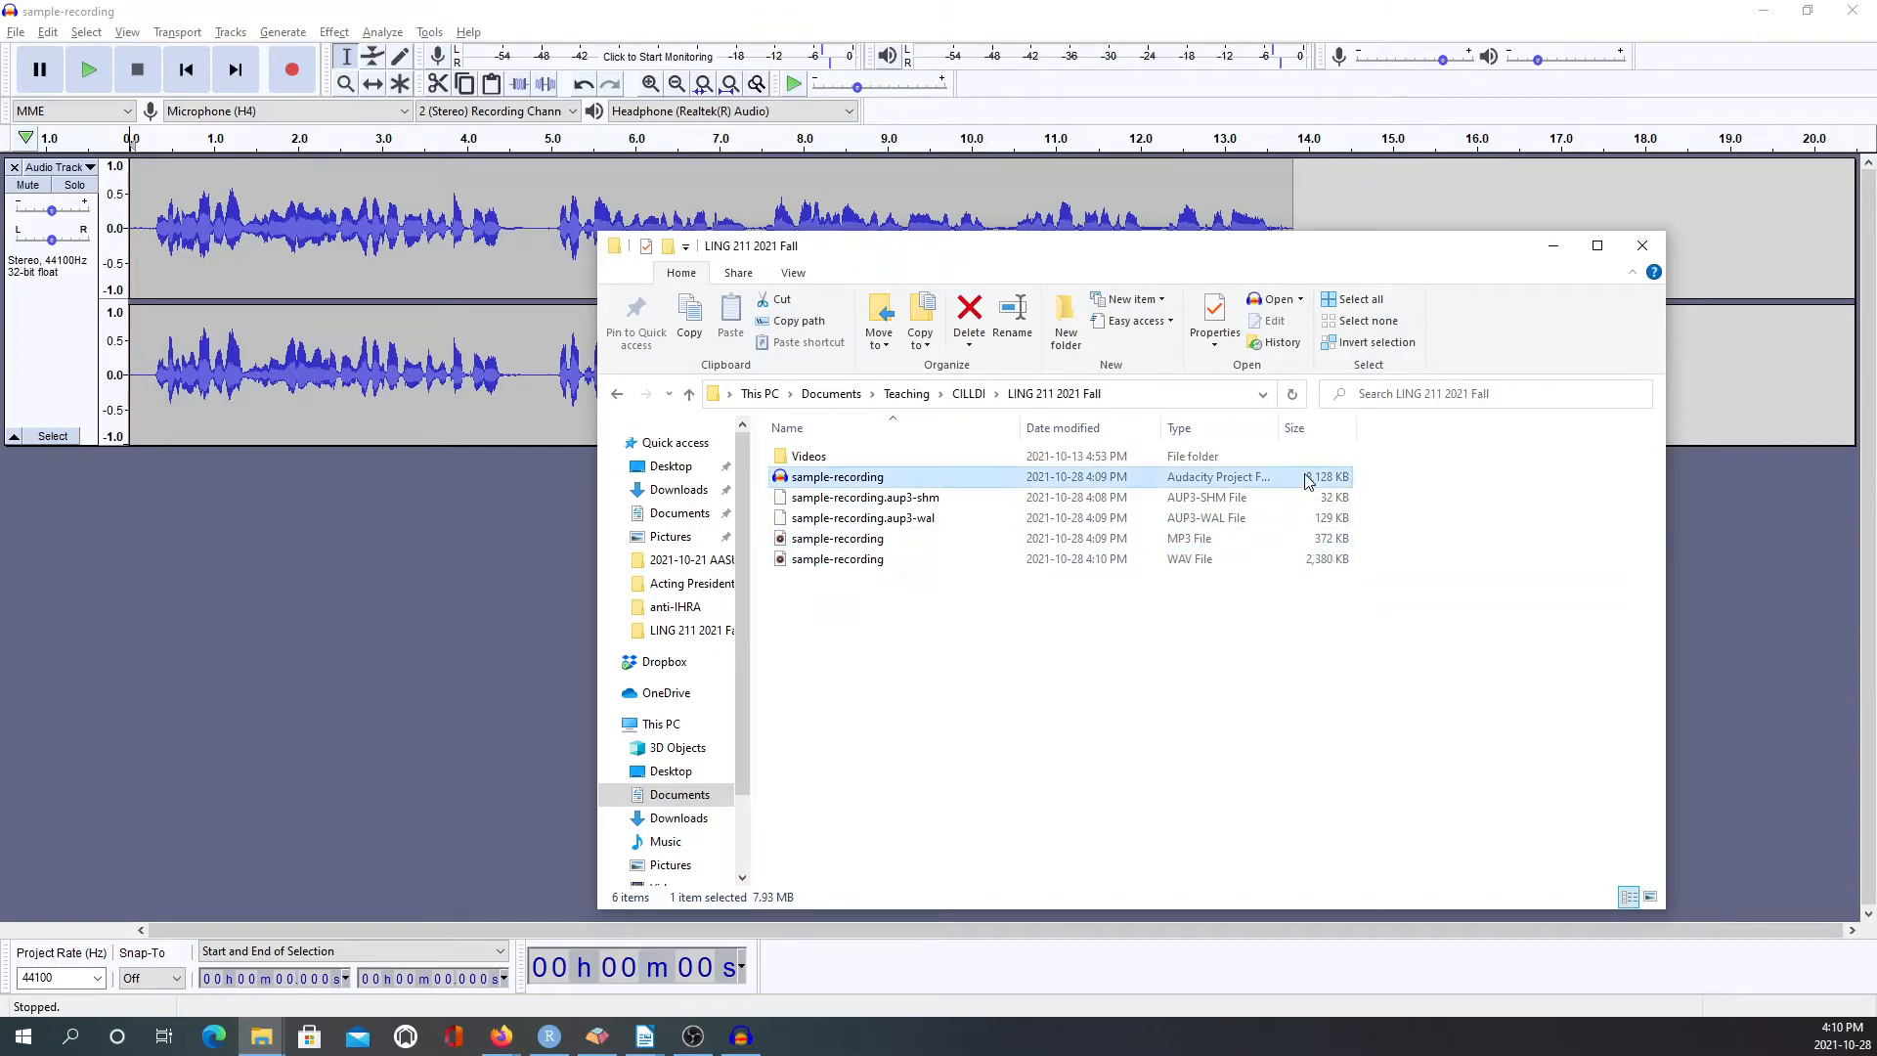
# Select the exported MP3 and WAV files together, and review each one alongside the Audacity project file.
pyautogui.click(1199, 544)
pyautogui.keyDown('shift'); pyautogui.click(1200, 555); pyautogui.keyUp('shift')
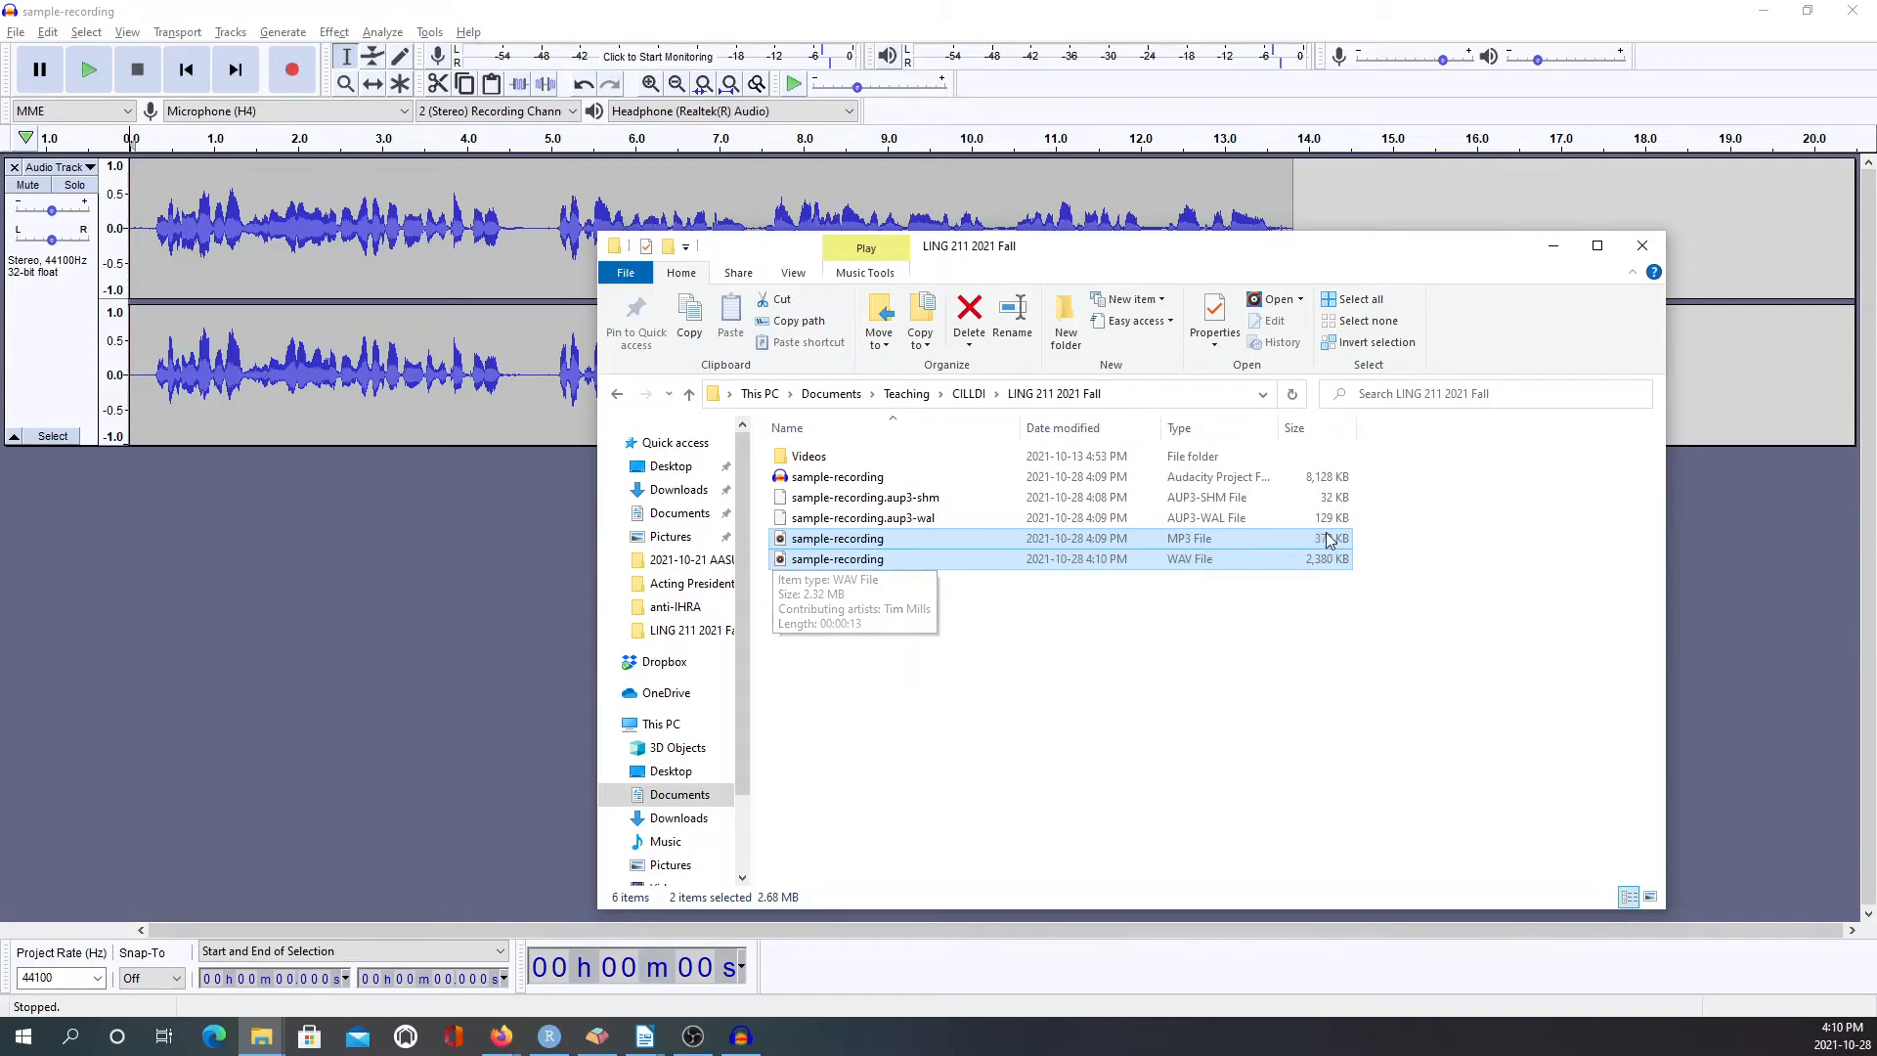
pyautogui.click(821, 545)
pyautogui.click(826, 559)
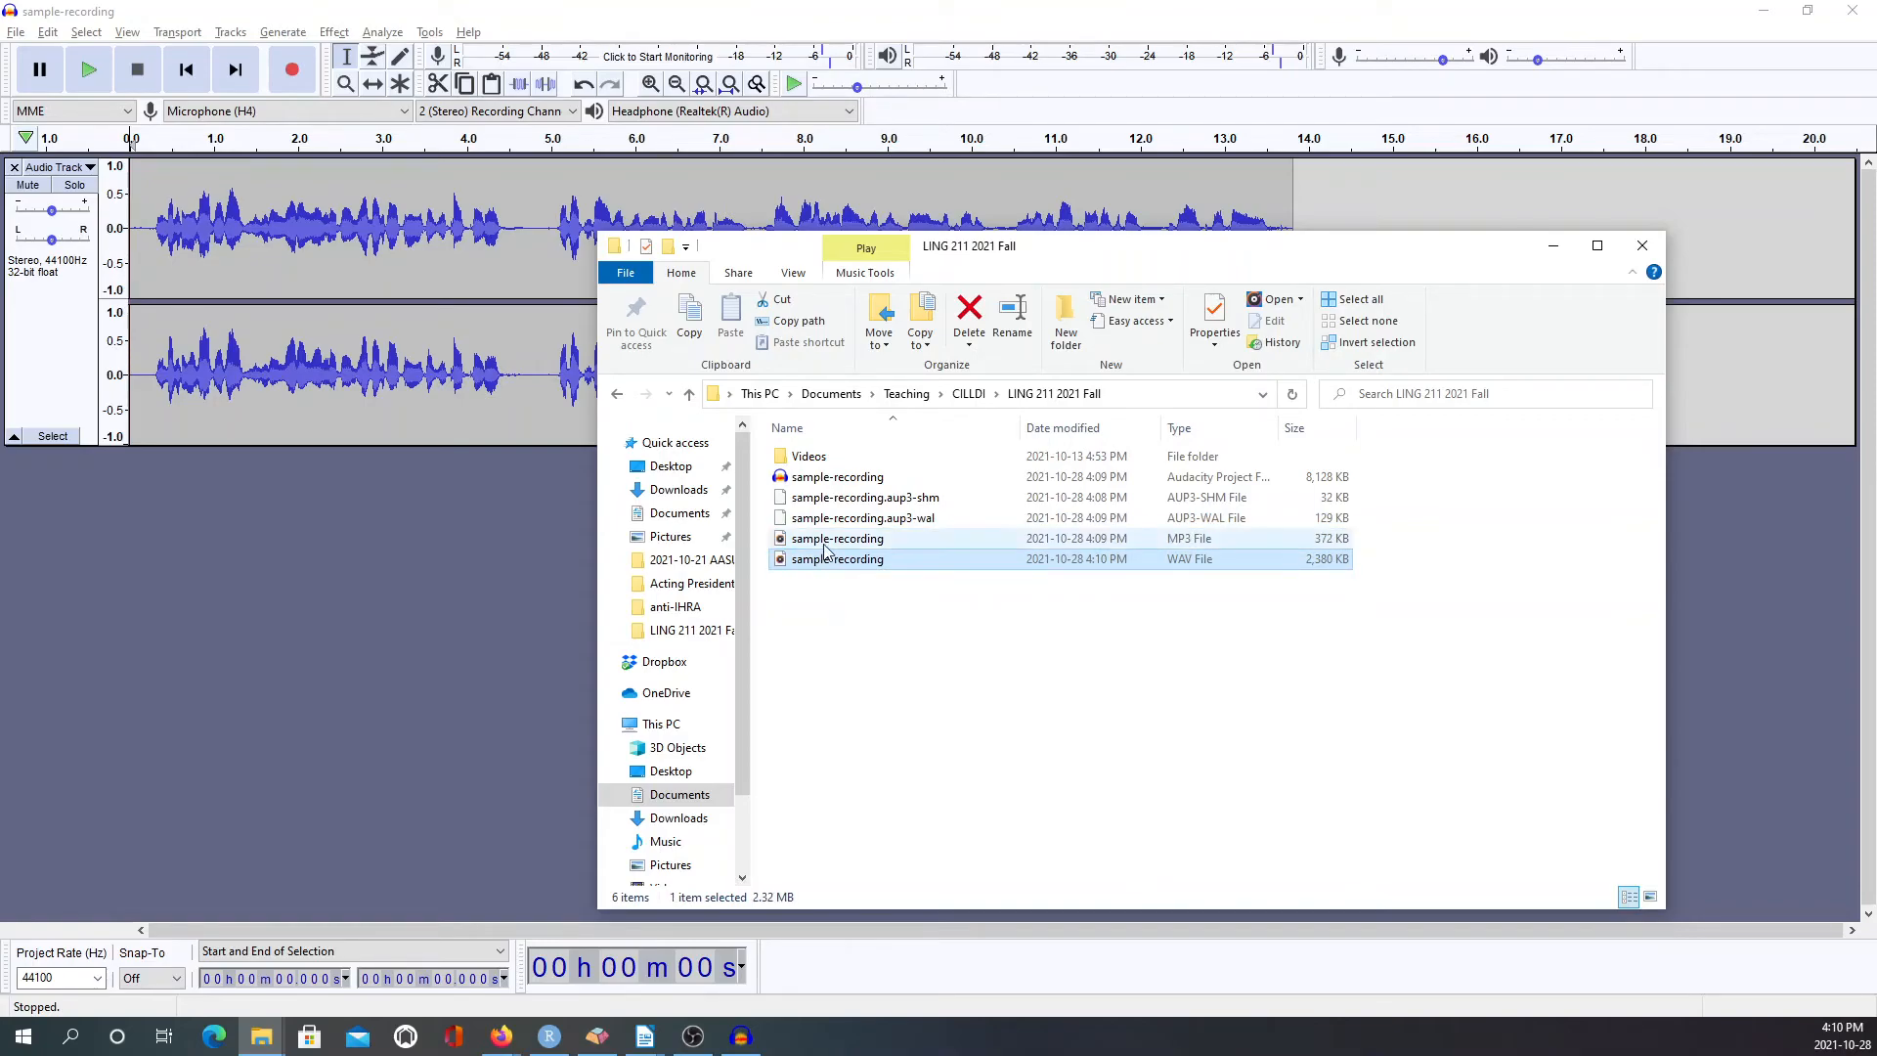
pyautogui.click(832, 477)
pyautogui.click(845, 559)
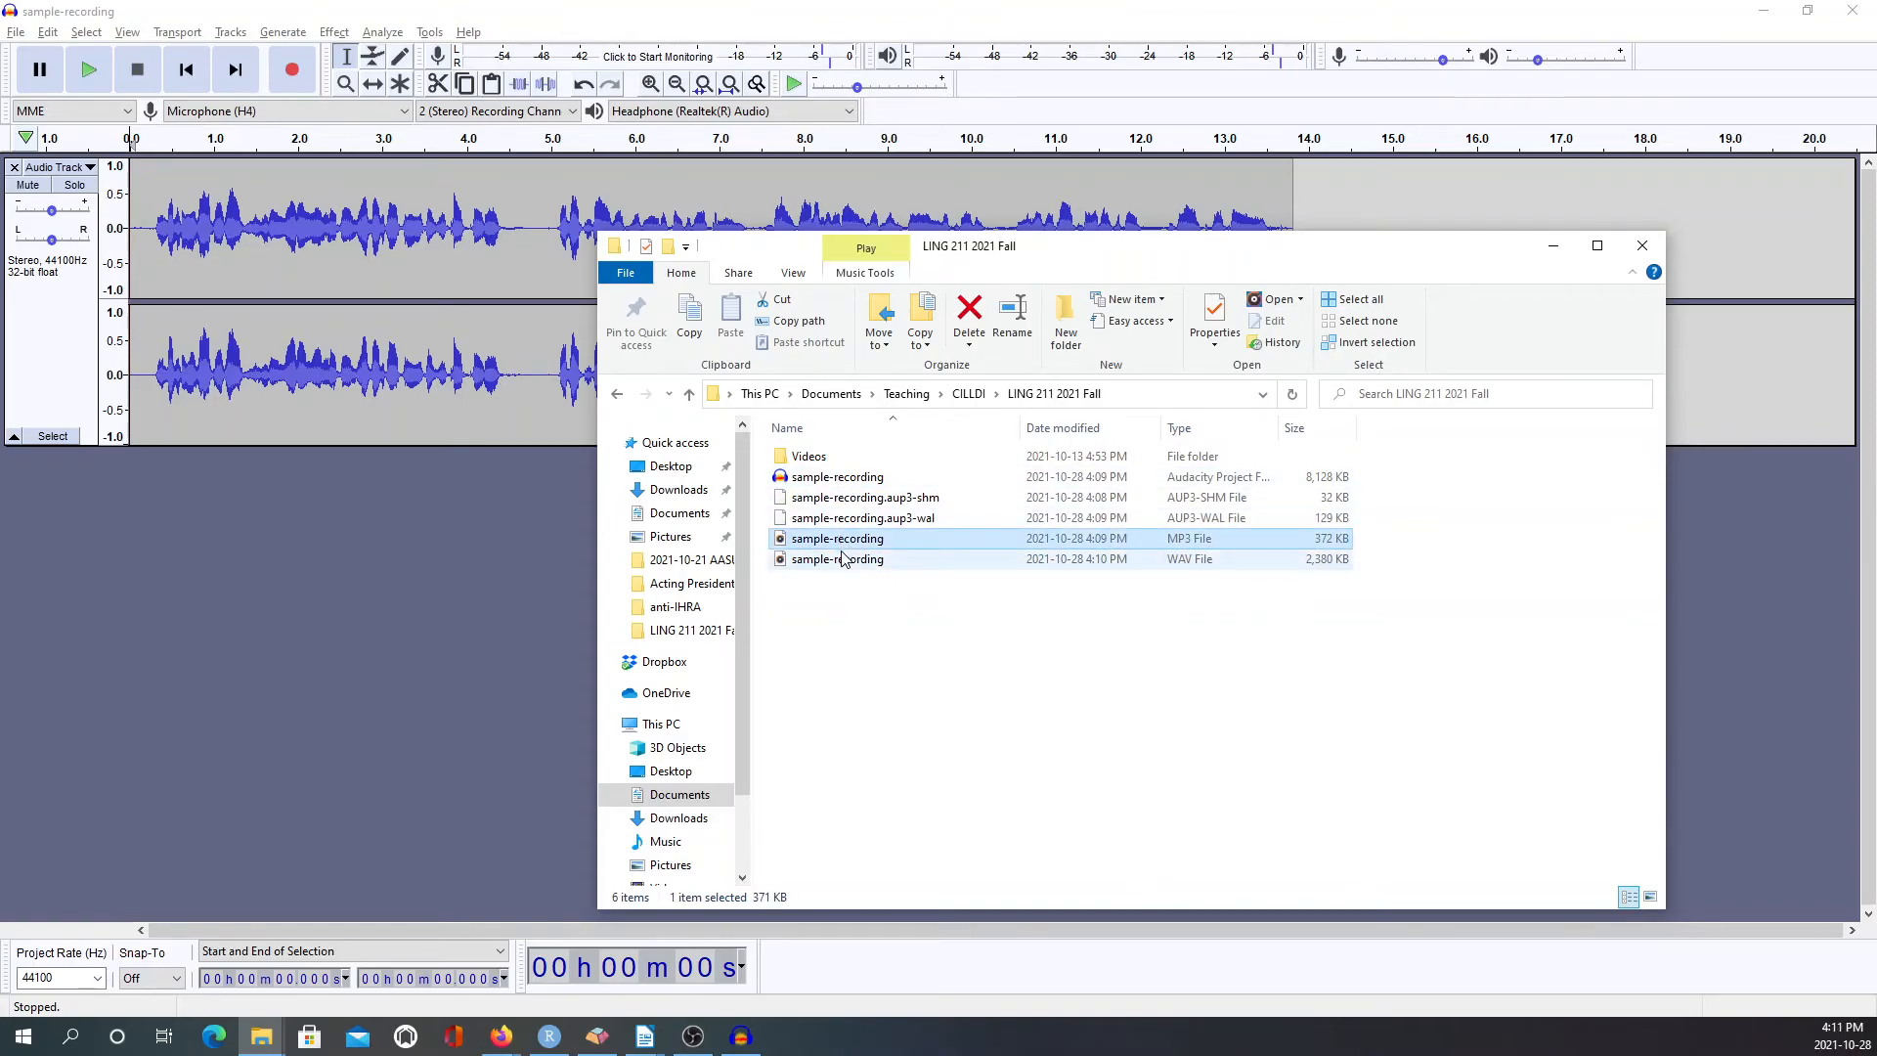